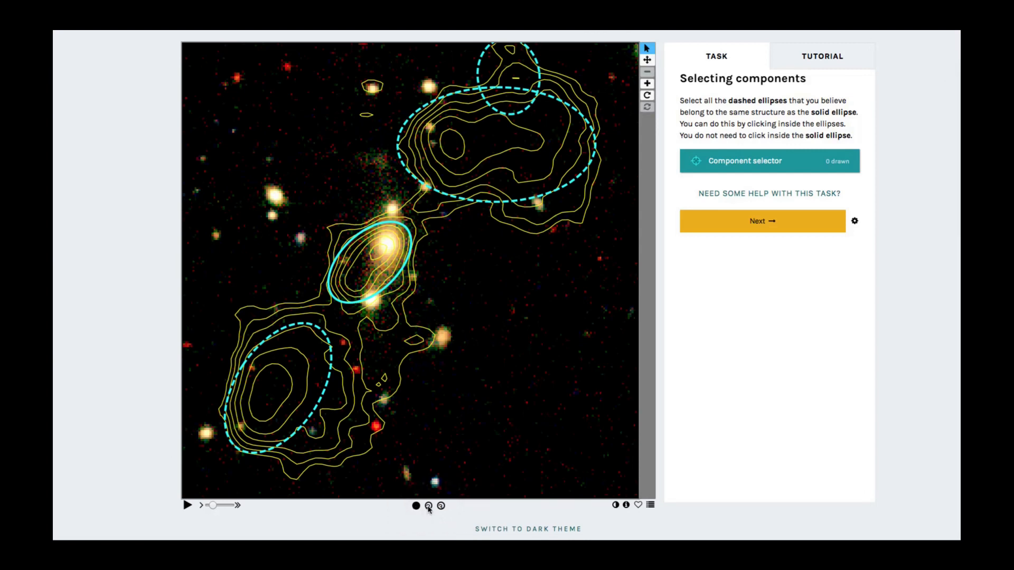
Compare the subject's contour, radio and optical images, playing them as a slideshow at the slowest speed before returning to the contour overlay
{"action": "left_click", "coordinate": [428, 506]}
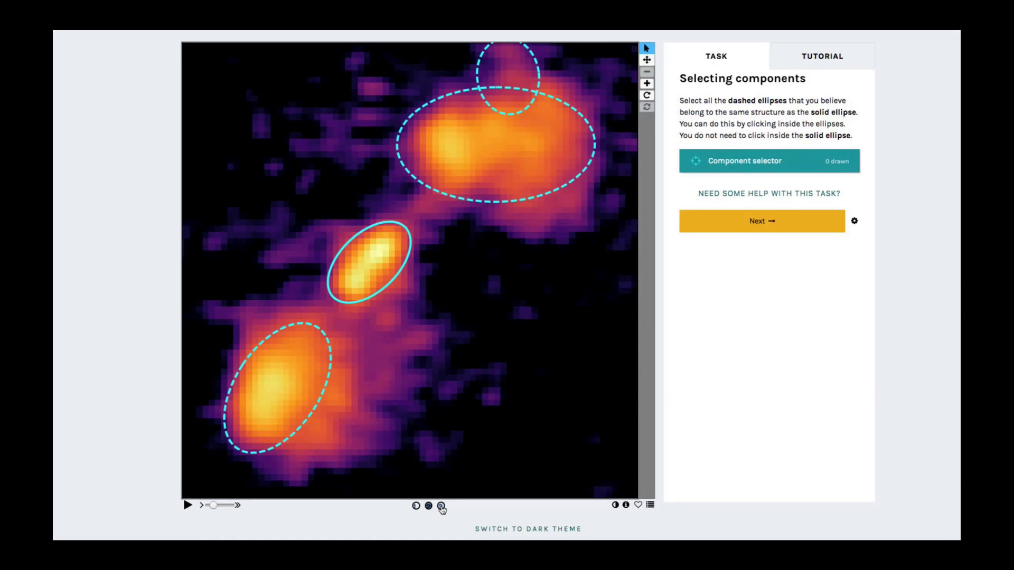
{"action": "left_click", "coordinate": [440, 506]}
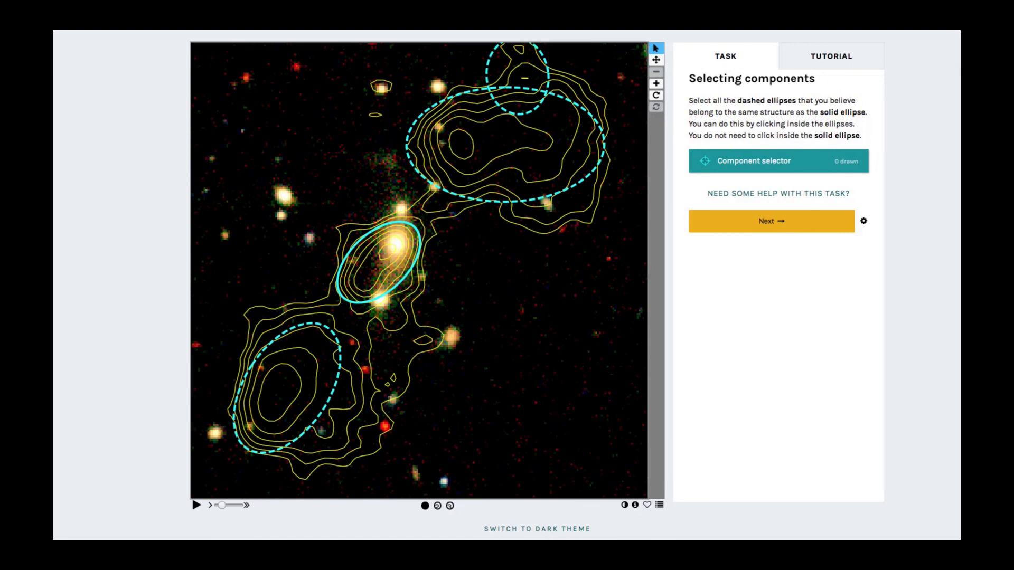
{"action": "left_click", "coordinate": [196, 505]}
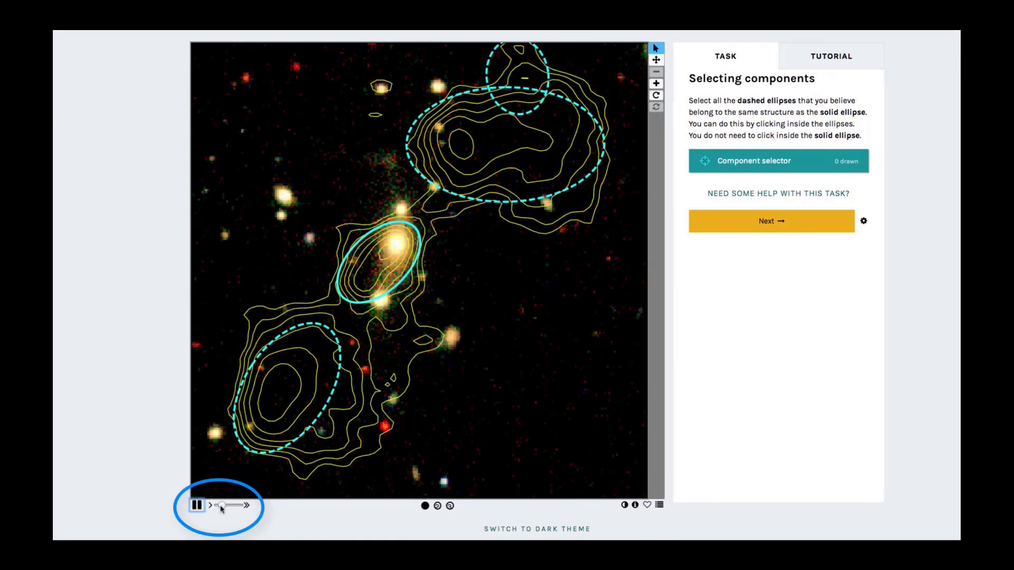
{"action": "mouse_move", "coordinate": [222, 508]}
{"action": "left_mouse_down"}
{"action": "mouse_move", "coordinate": [236, 510]}
{"action": "mouse_move", "coordinate": [219, 507]}
{"action": "left_mouse_up"}
{"action": "left_click", "coordinate": [197, 507]}
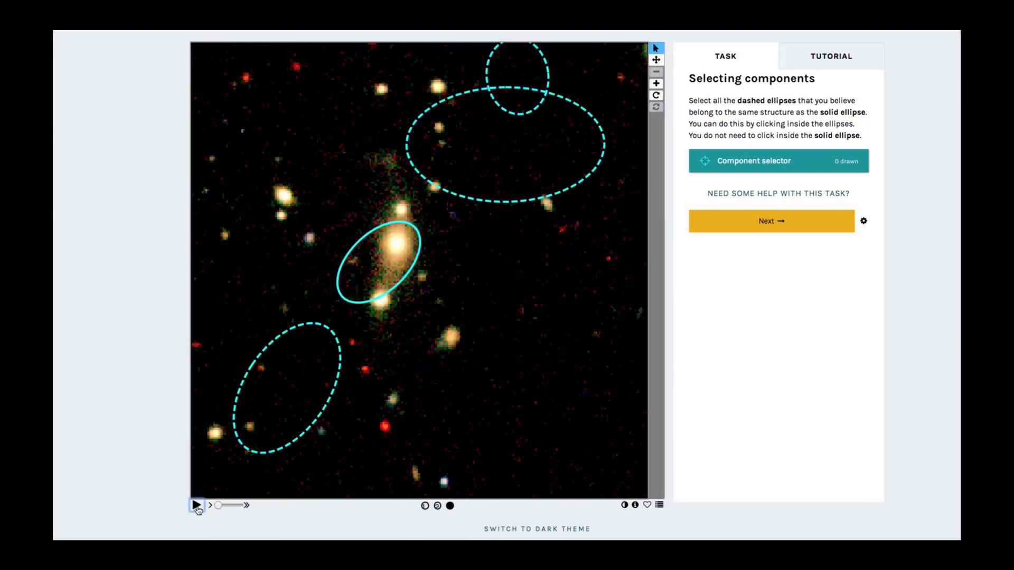
{"action": "left_click", "coordinate": [438, 506]}
{"action": "left_click", "coordinate": [425, 506]}
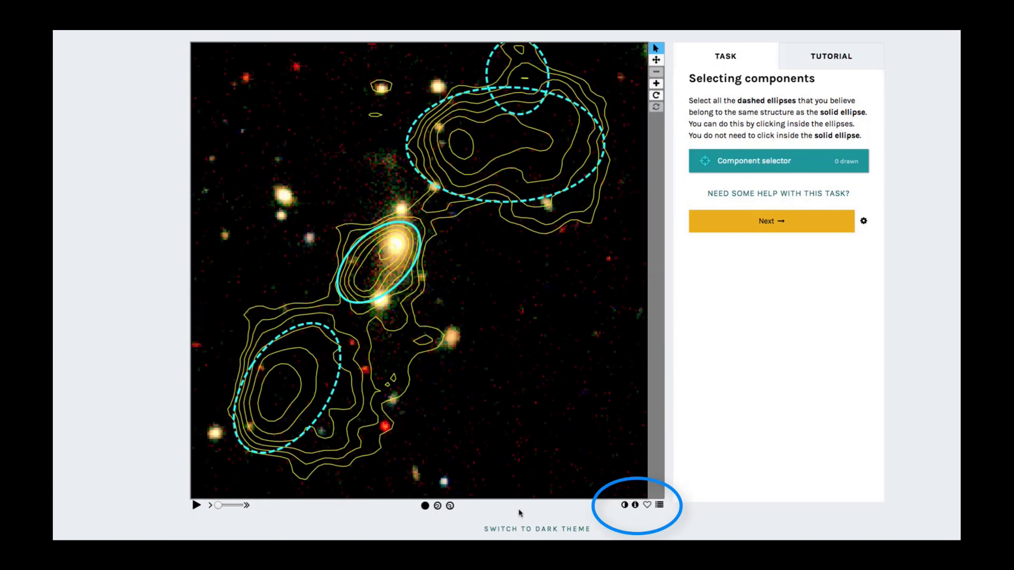
Try out the image viewer's colour inversion, zoom and rotation controls, restoring the original view
{"action": "left_click", "coordinate": [624, 506]}
{"action": "left_click", "coordinate": [624, 506]}
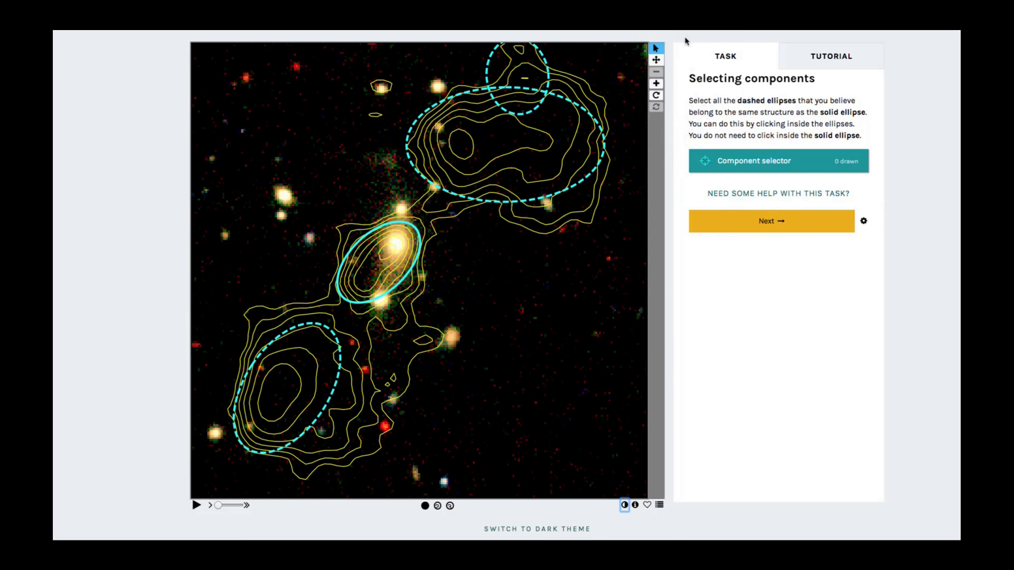
{"action": "left_click", "coordinate": [656, 83]}
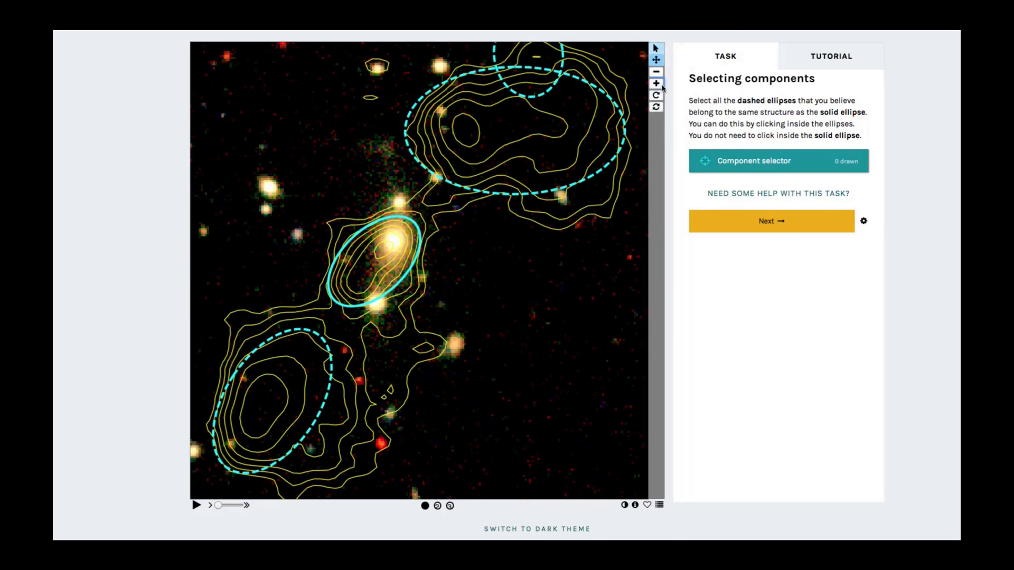
{"action": "left_click", "coordinate": [656, 71]}
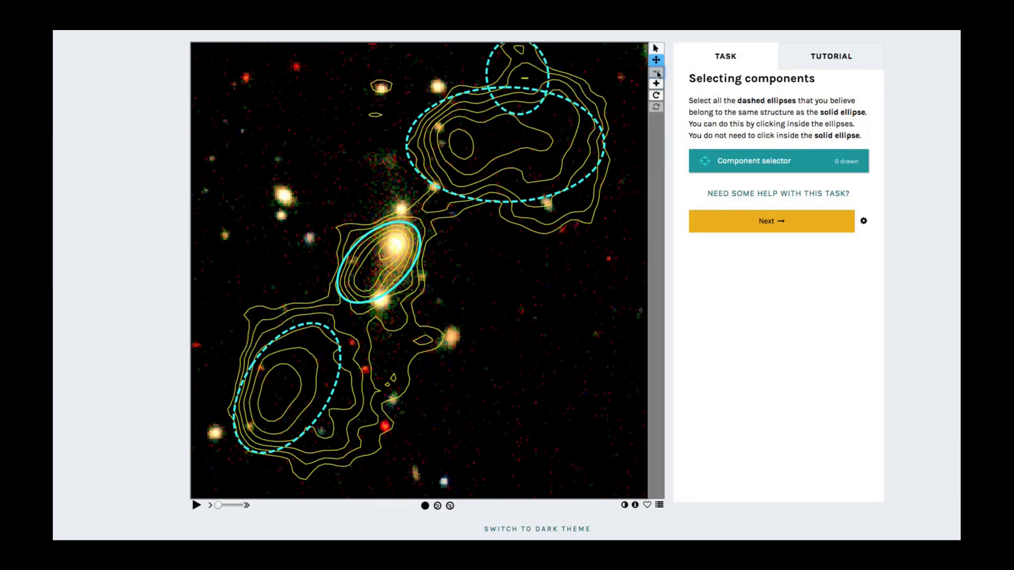
{"action": "left_click", "coordinate": [658, 97]}
{"action": "left_click", "coordinate": [658, 96]}
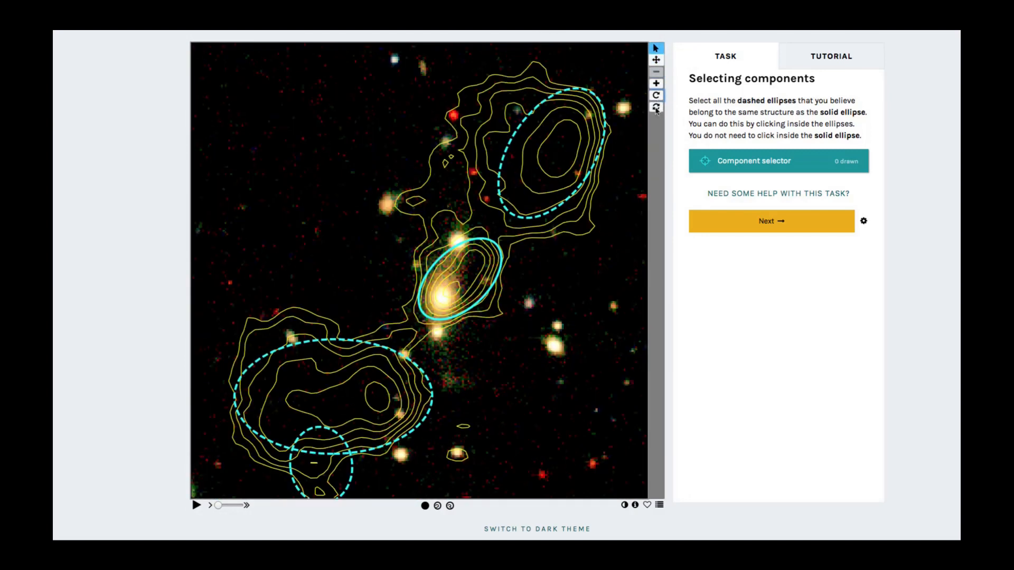
{"action": "left_click", "coordinate": [657, 108]}
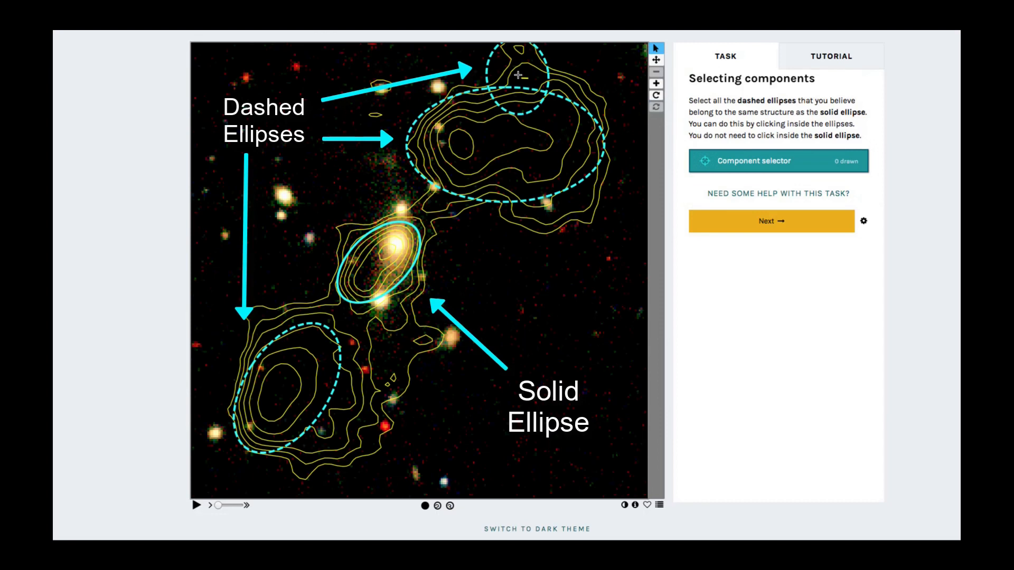
Select all three dashed ellipses as components of the solid ellipse's source, submit the selection and dismiss the feedback
{"action": "left_click", "coordinate": [518, 75]}
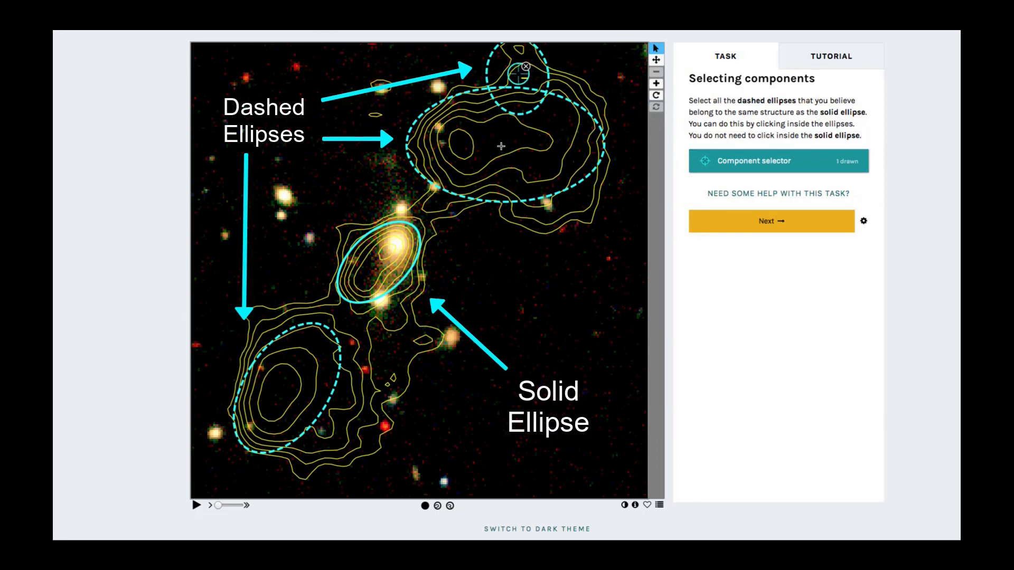
{"action": "left_click", "coordinate": [498, 143]}
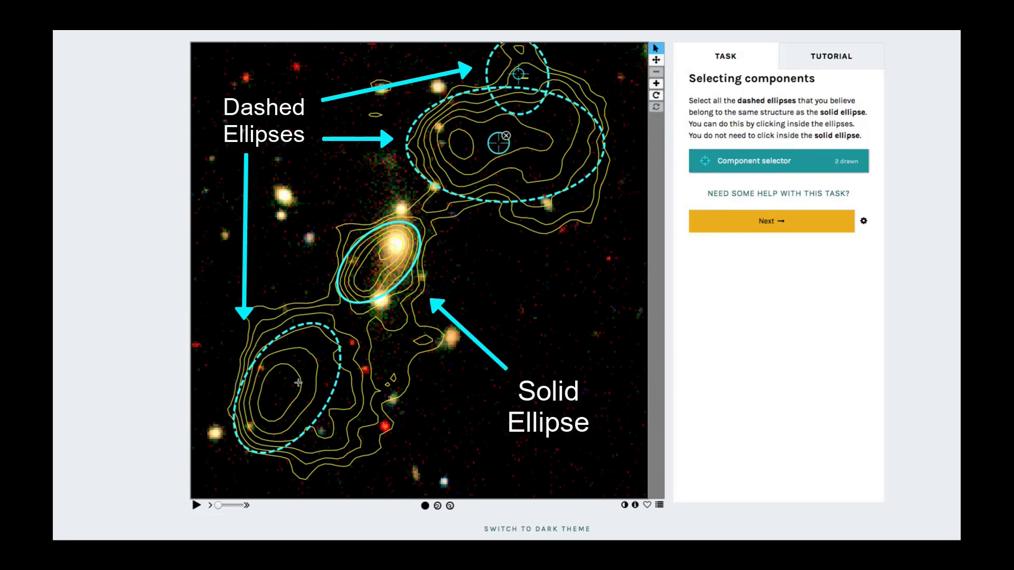
{"action": "left_click", "coordinate": [290, 388]}
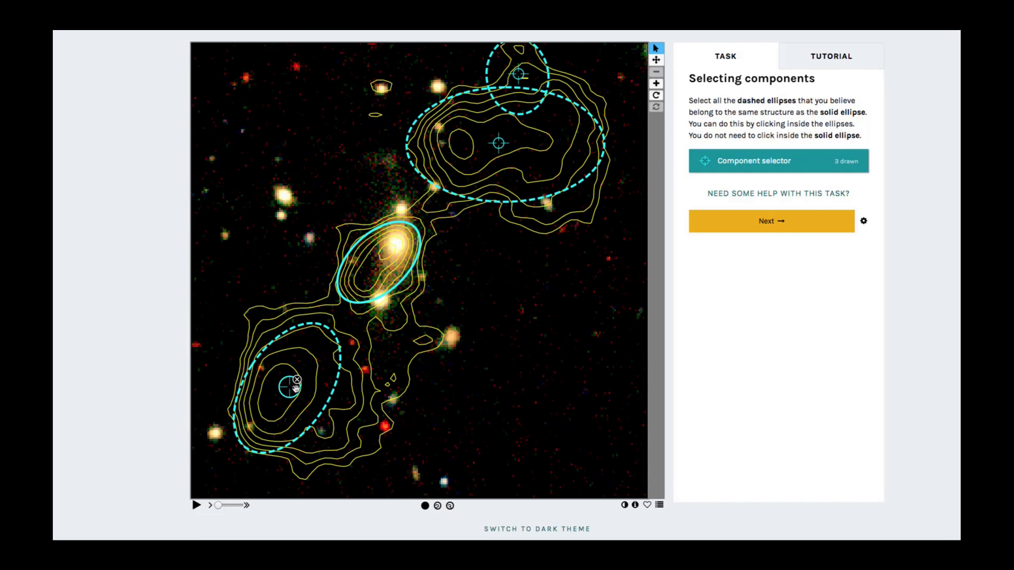
{"action": "mouse_move", "coordinate": [296, 388]}
{"action": "left_mouse_down"}
{"action": "mouse_move", "coordinate": [345, 382]}
{"action": "mouse_move", "coordinate": [336, 338]}
{"action": "mouse_move", "coordinate": [299, 377]}
{"action": "left_mouse_up"}
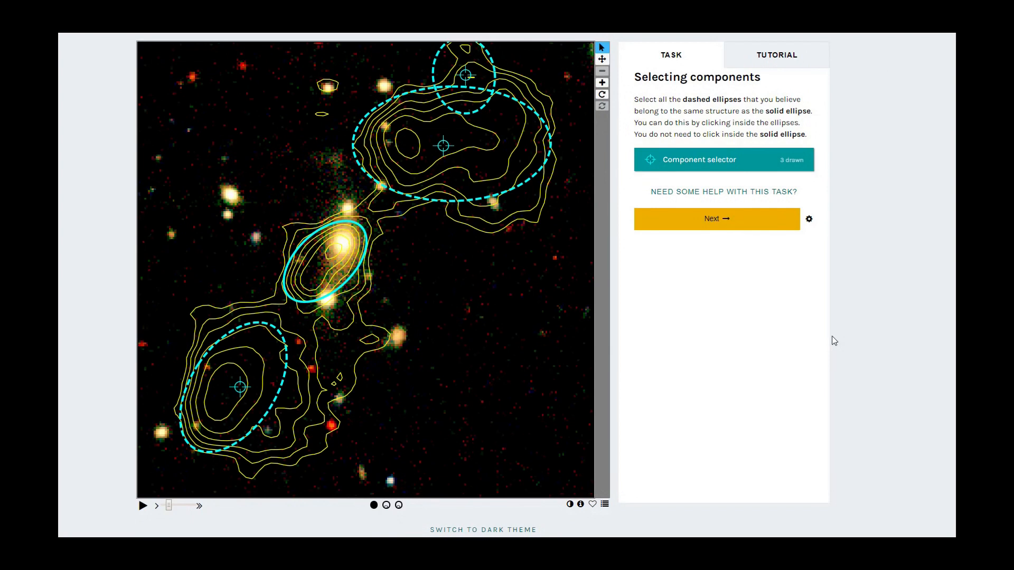
{"action": "left_click", "coordinate": [729, 223]}
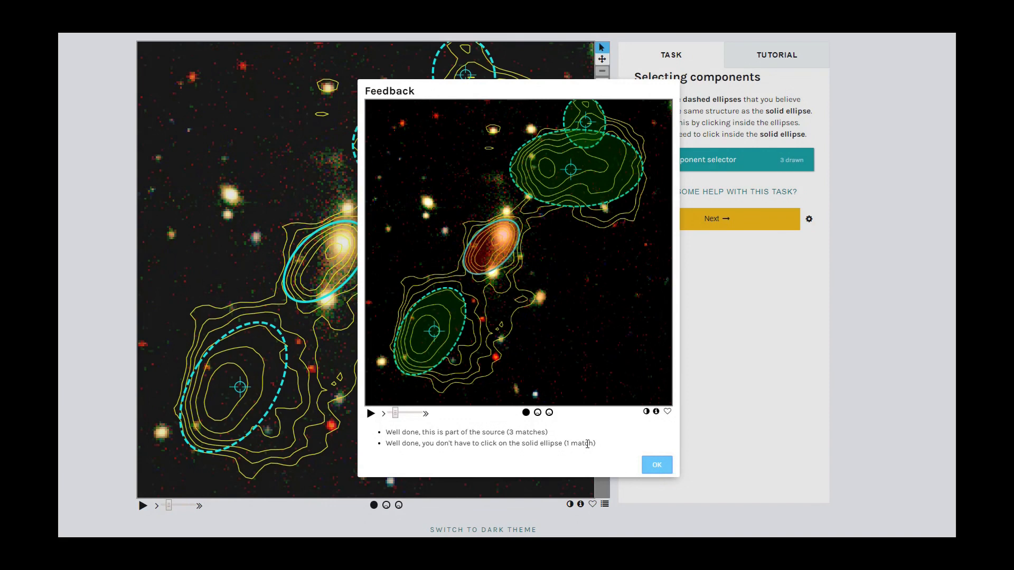
{"action": "left_click", "coordinate": [656, 467]}
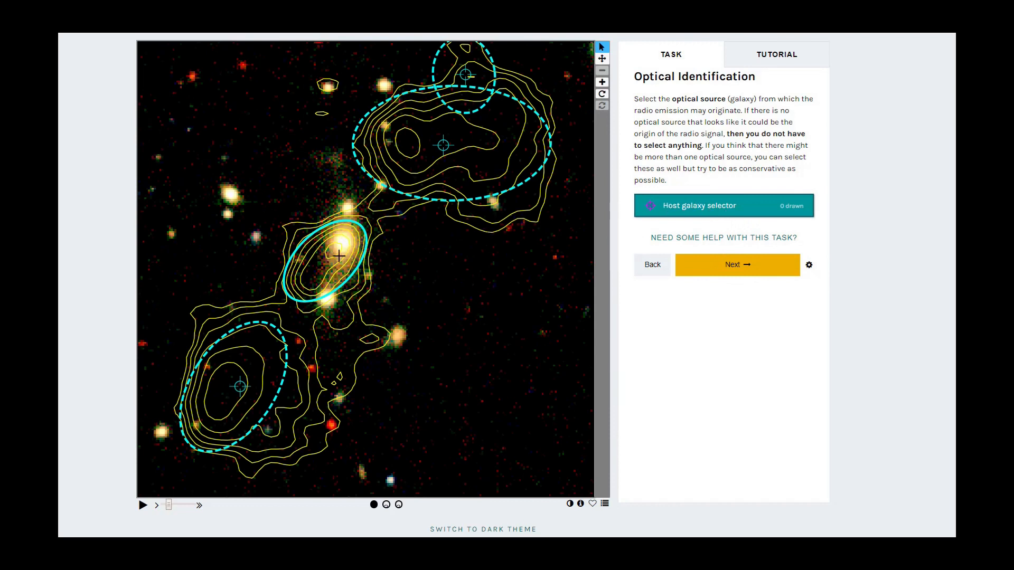
Mark the bright galaxy inside the solid ellipse as host, check it against the optical image, and finish the classification without additional flags
{"action": "left_click", "coordinate": [342, 244]}
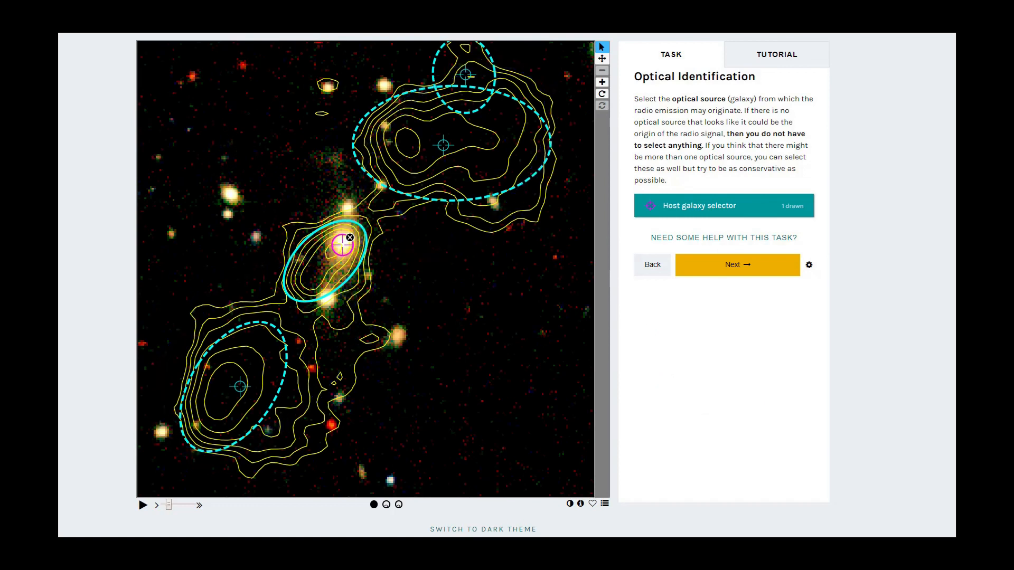
{"action": "left_click", "coordinate": [399, 504]}
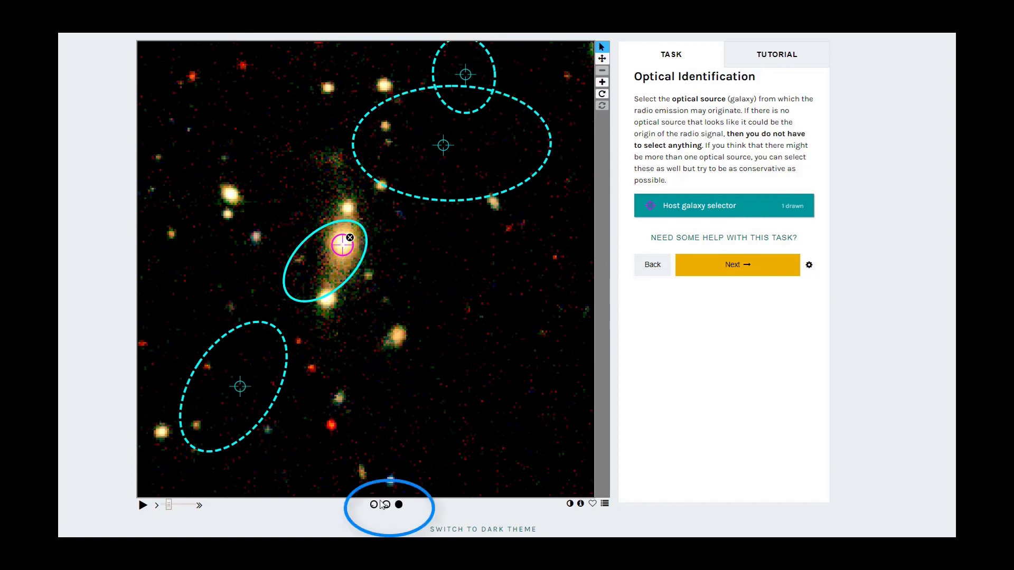
{"action": "left_click", "coordinate": [374, 504]}
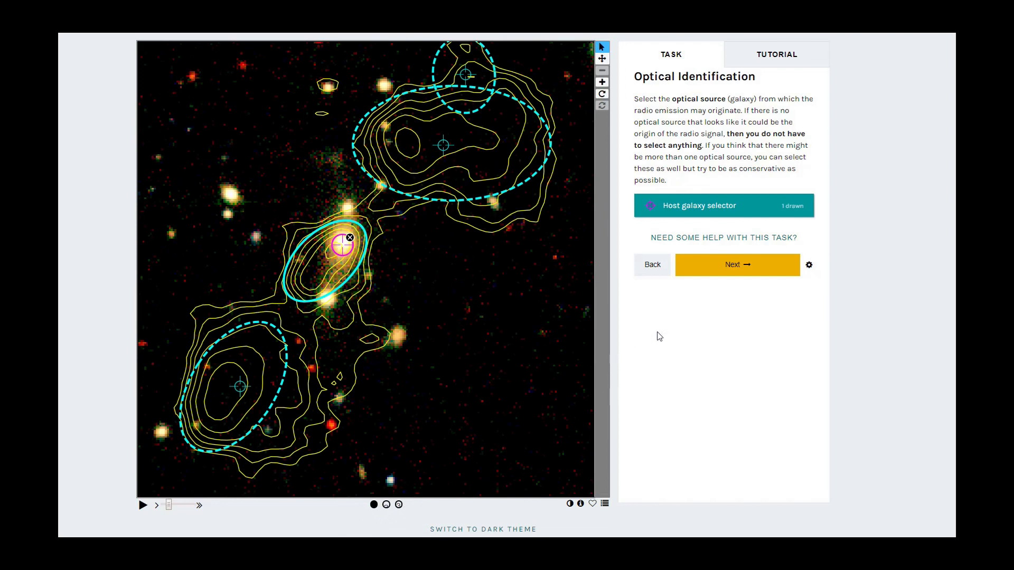
{"action": "left_click", "coordinate": [723, 274]}
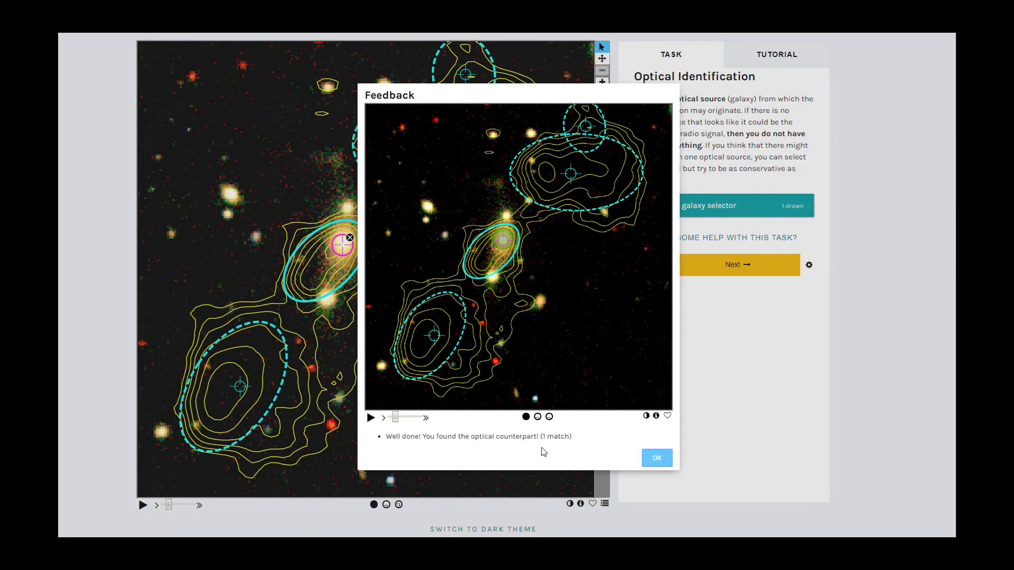
{"action": "left_click", "coordinate": [654, 459]}
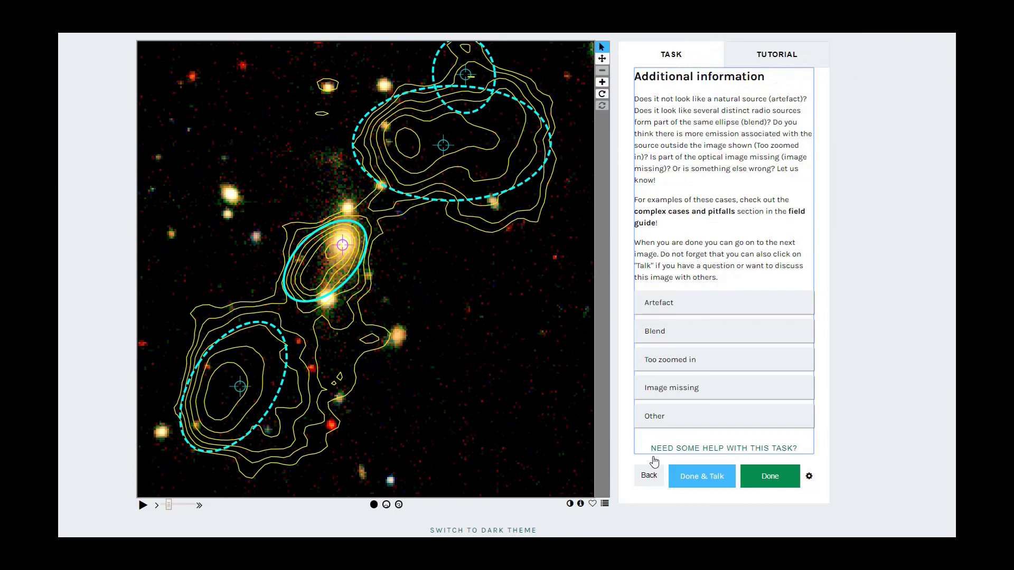
{"action": "left_click", "coordinate": [761, 475]}
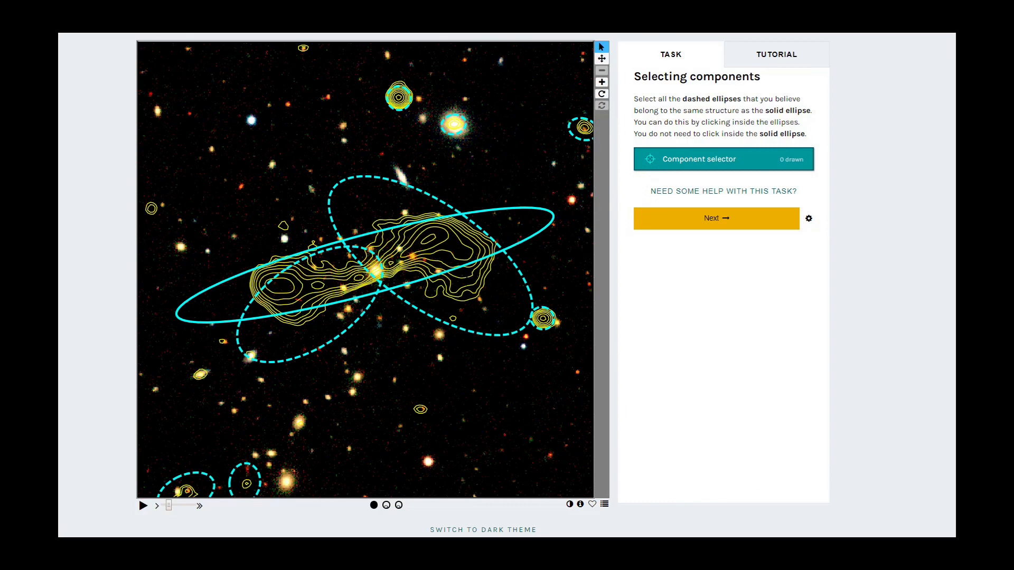
Select the two large dashed ellipses overlapping the solid ellipse as components, leave the small separate sources unselected, and submit
{"action": "left_click", "coordinate": [464, 283]}
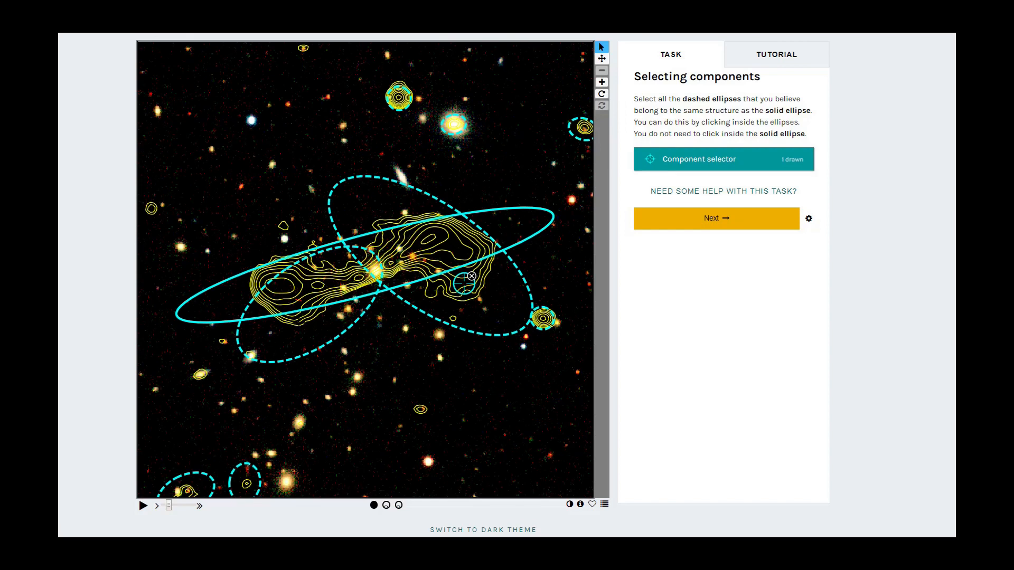
{"action": "left_click", "coordinate": [297, 329]}
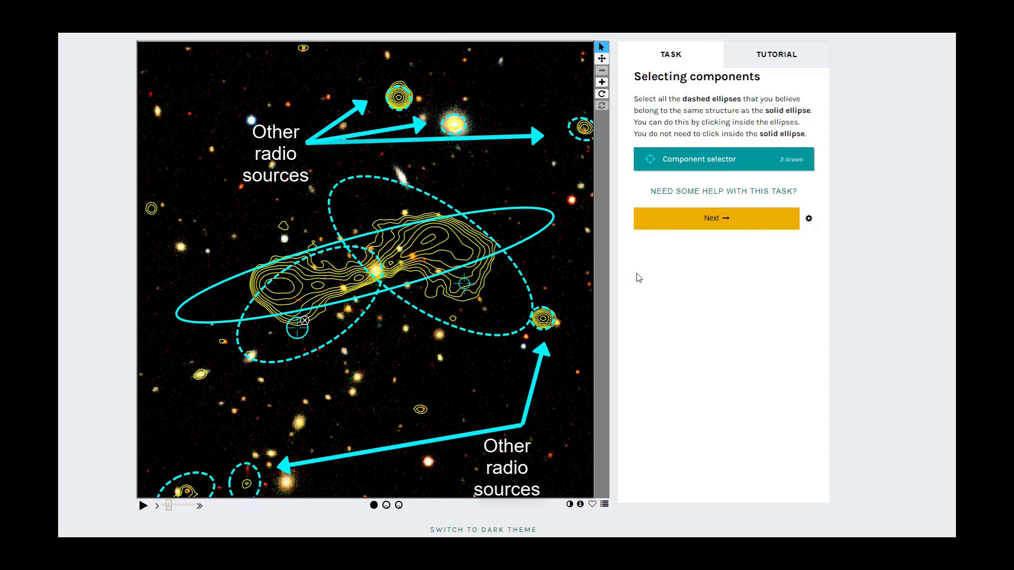
{"action": "left_click", "coordinate": [702, 226]}
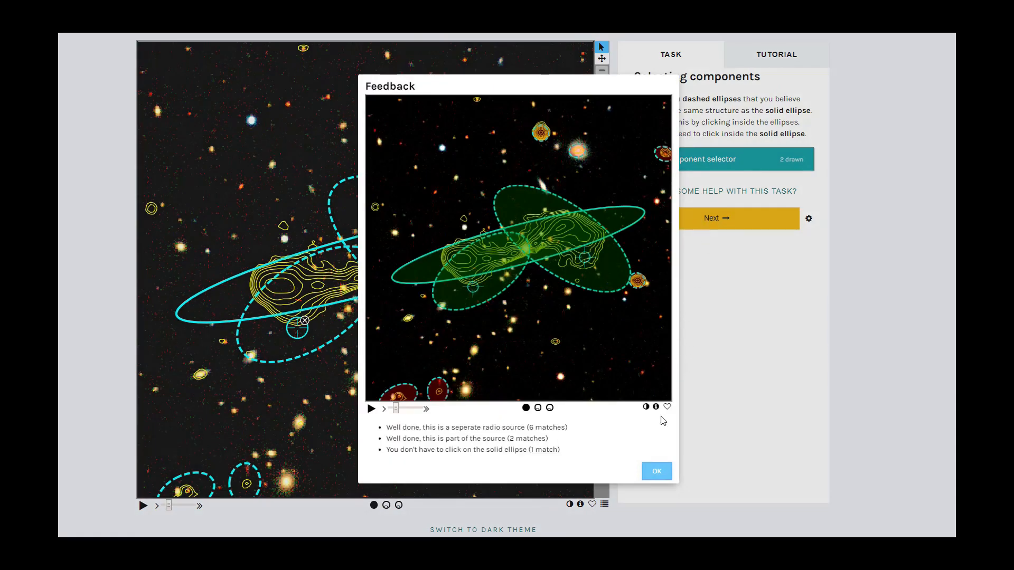
{"action": "left_click", "coordinate": [656, 473]}
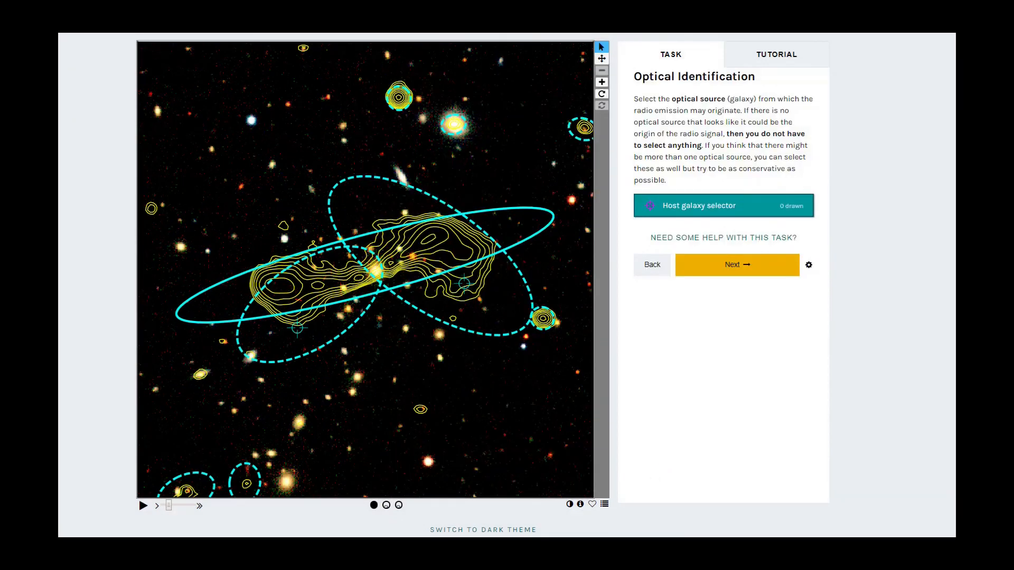
Mark the bright galaxy between the two radio lobes as host and finish the classification without additional flags
{"action": "left_click", "coordinate": [376, 270]}
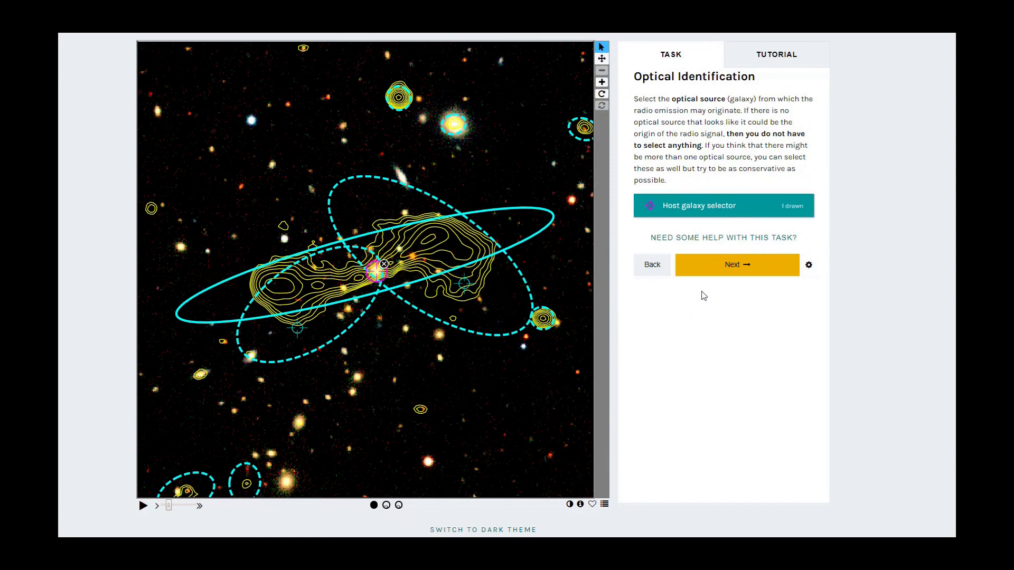
{"action": "left_click", "coordinate": [729, 272]}
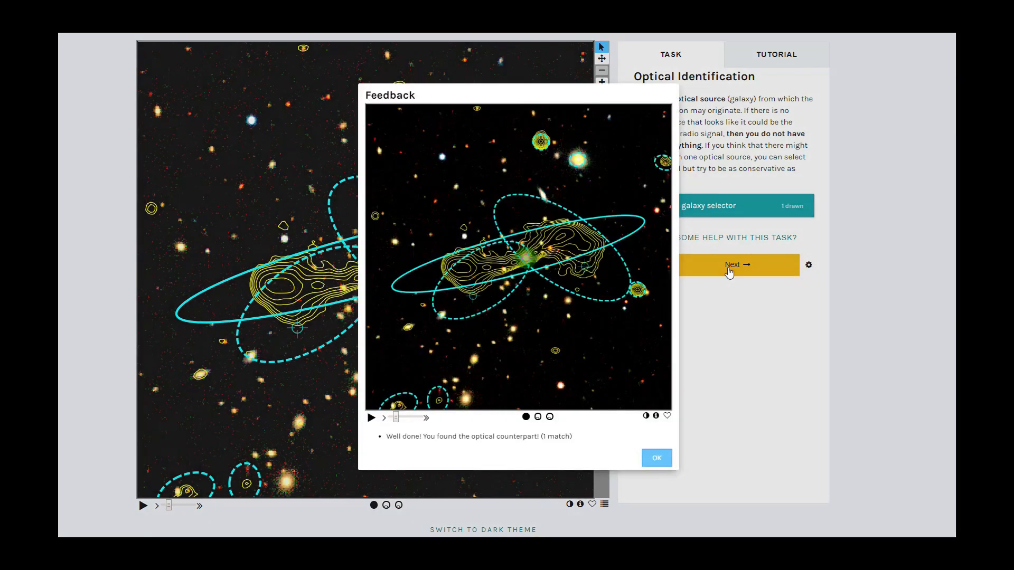
{"action": "left_click", "coordinate": [656, 457]}
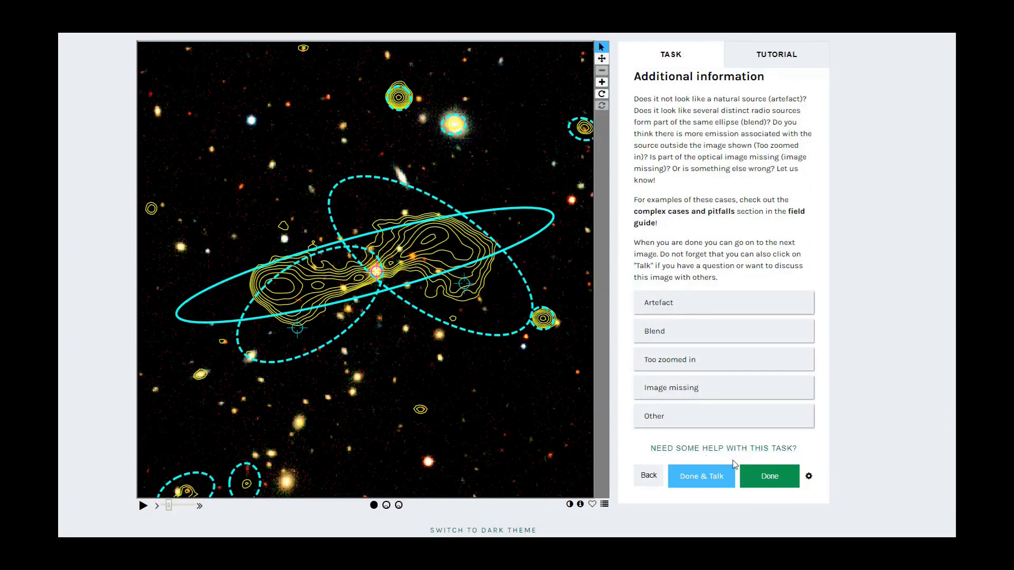
{"action": "left_click", "coordinate": [760, 476]}
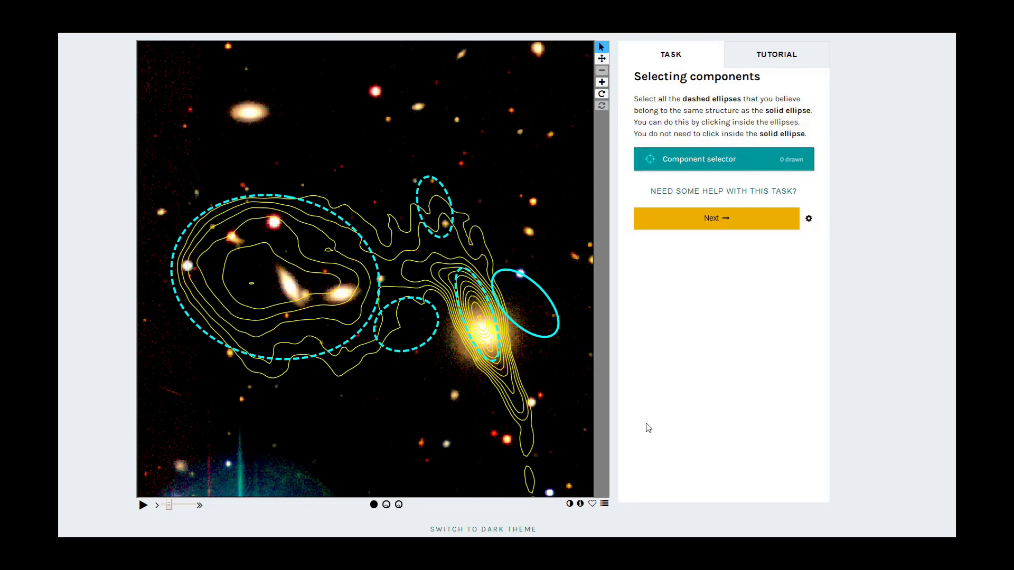
Select all four dashed ellipses as components of the solid ellipse's source and submit the selection
{"action": "left_click", "coordinate": [480, 322]}
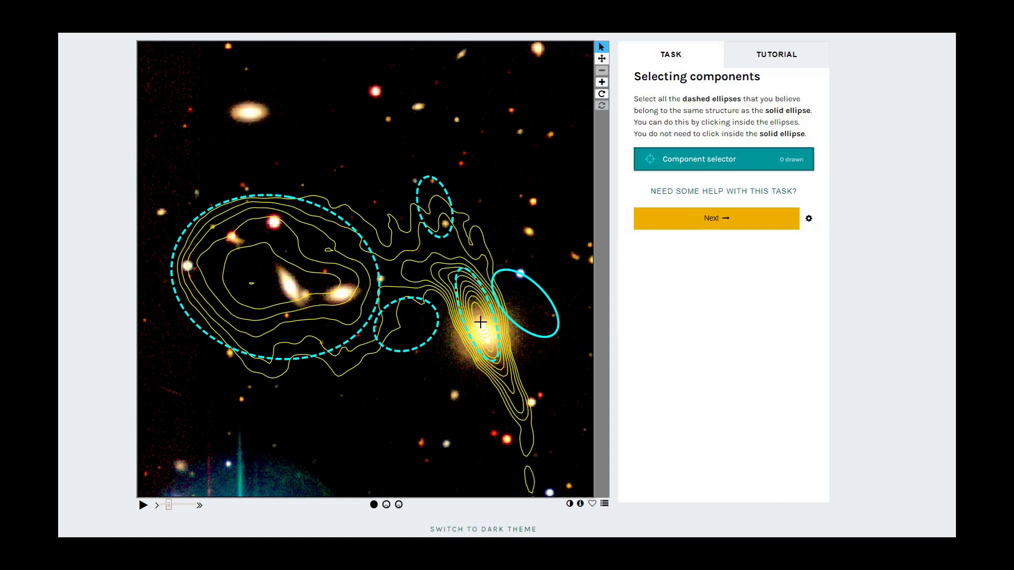
{"action": "left_click", "coordinate": [434, 207]}
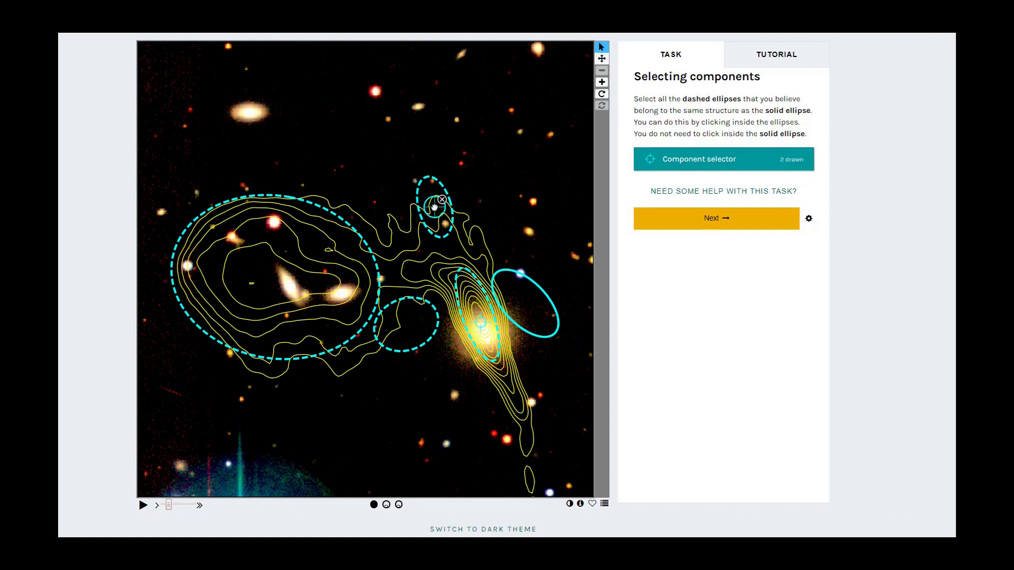
{"action": "left_click", "coordinate": [404, 323]}
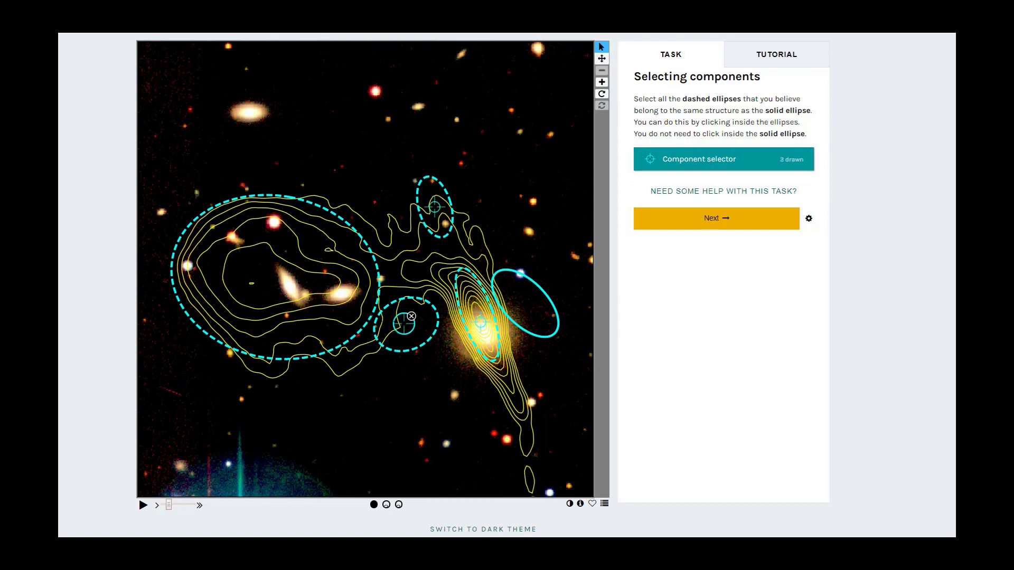
{"action": "left_click", "coordinate": [276, 282]}
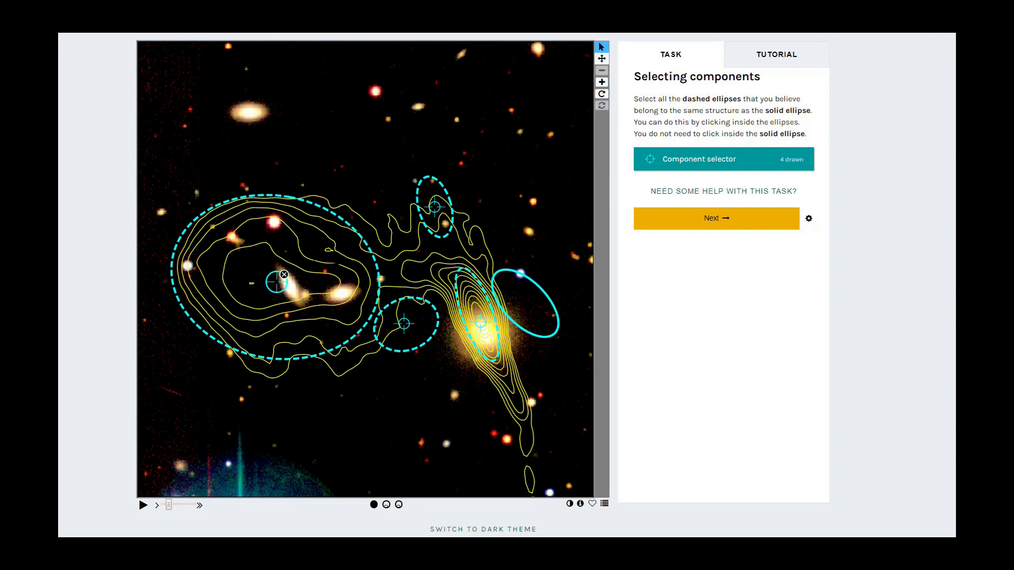
{"action": "left_click", "coordinate": [713, 220]}
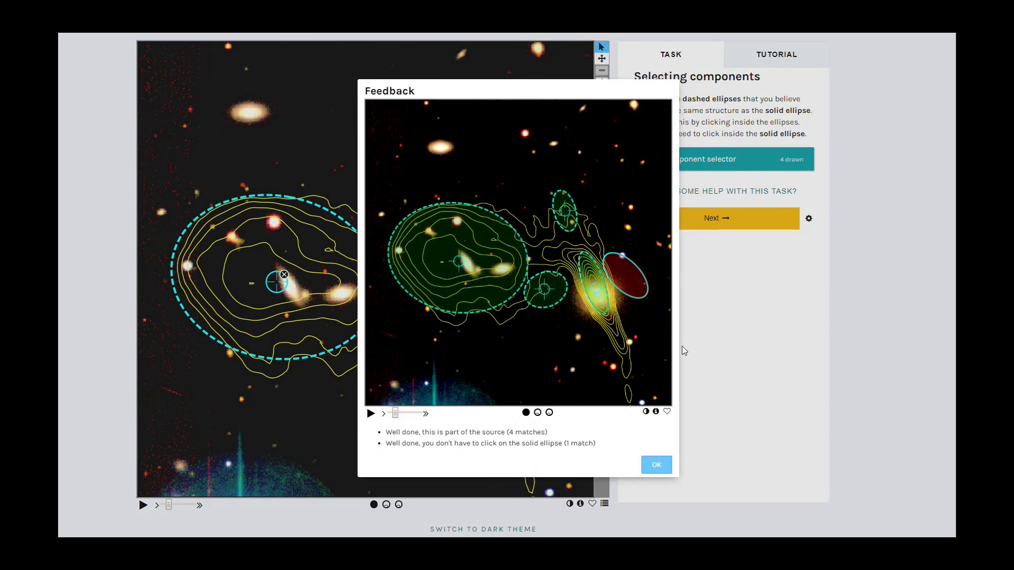
Mark the large bright galaxy at the centre of the narrow dashed ellipse as host and finish the classification without additional flags
{"action": "left_click", "coordinate": [654, 466]}
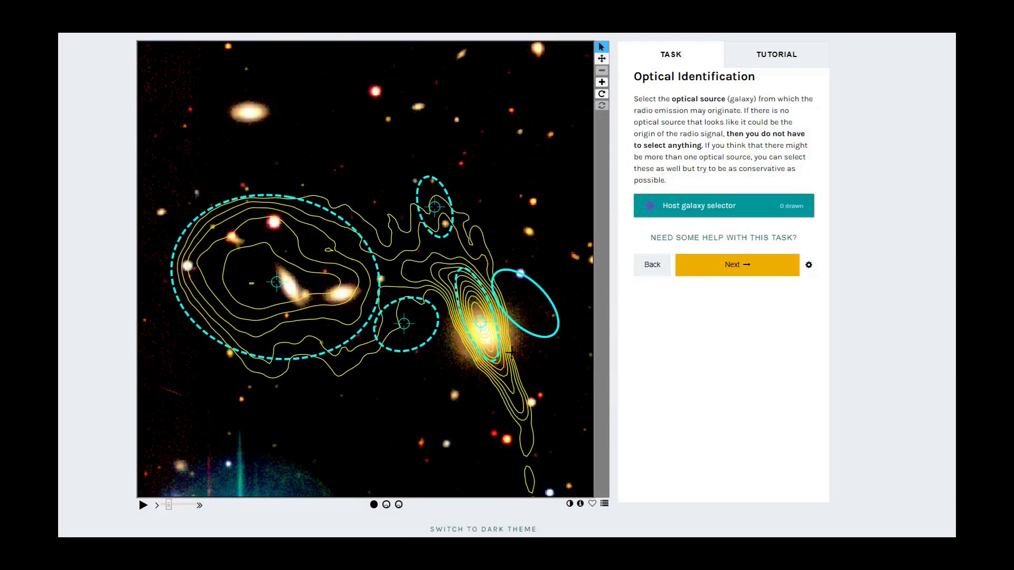
{"action": "left_click", "coordinate": [484, 331]}
{"action": "left_click", "coordinate": [708, 271]}
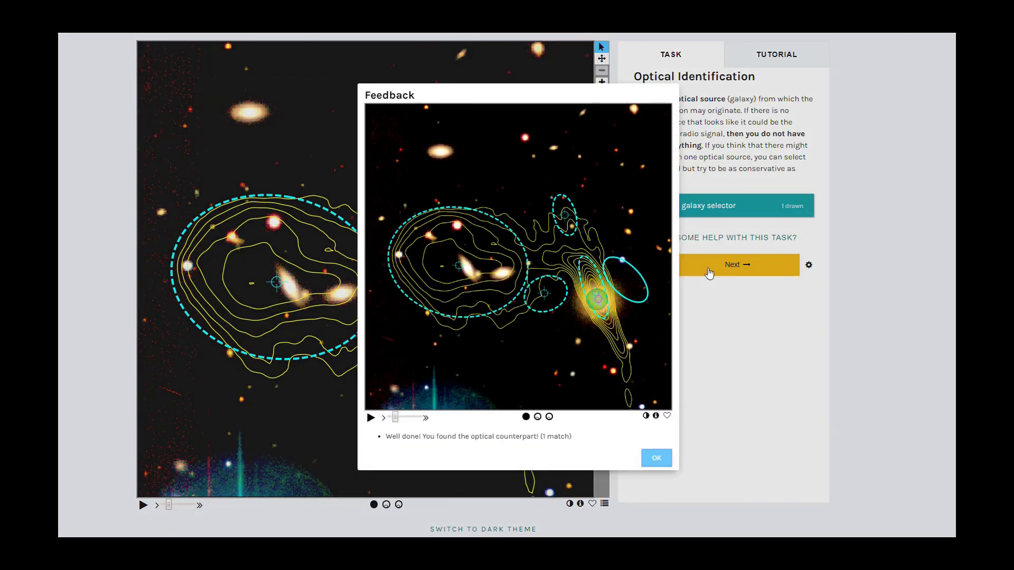
{"action": "left_click", "coordinate": [656, 458]}
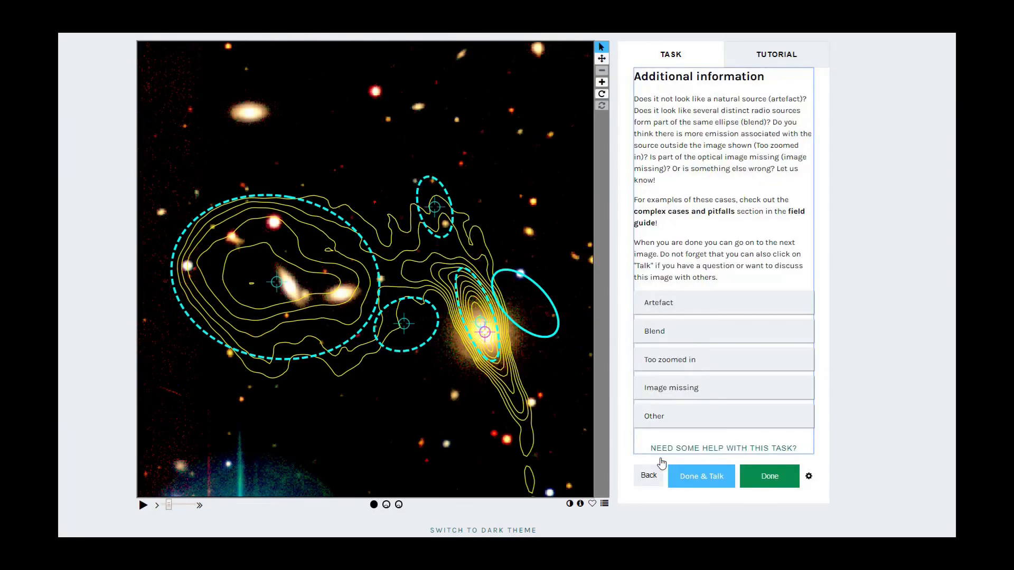
{"action": "left_click", "coordinate": [752, 477]}
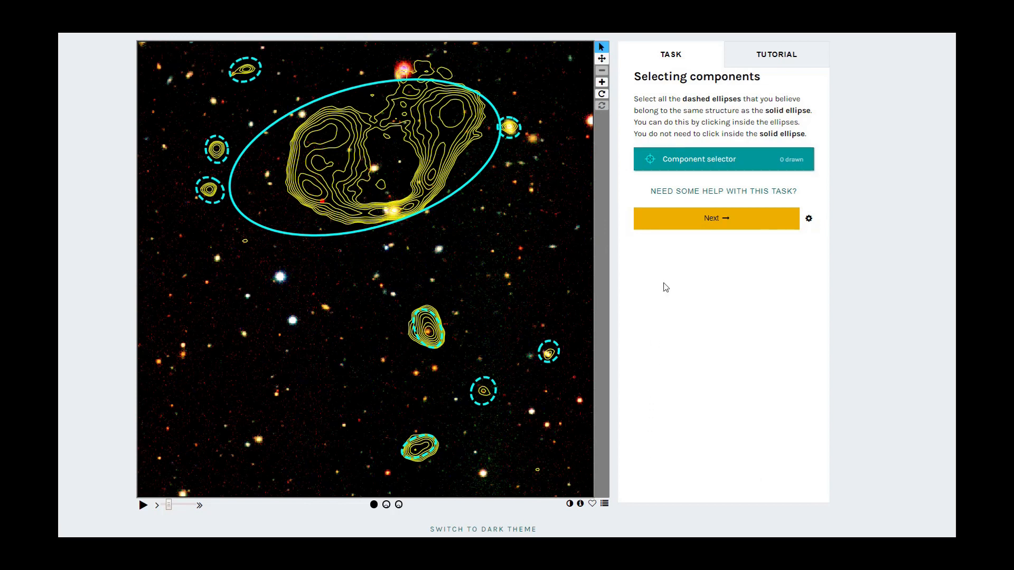
Classify the double-lobed source with no dashed components, the bright galaxy on the solid ellipse's lower edge as host, and no additional flags
{"action": "left_click", "coordinate": [683, 226]}
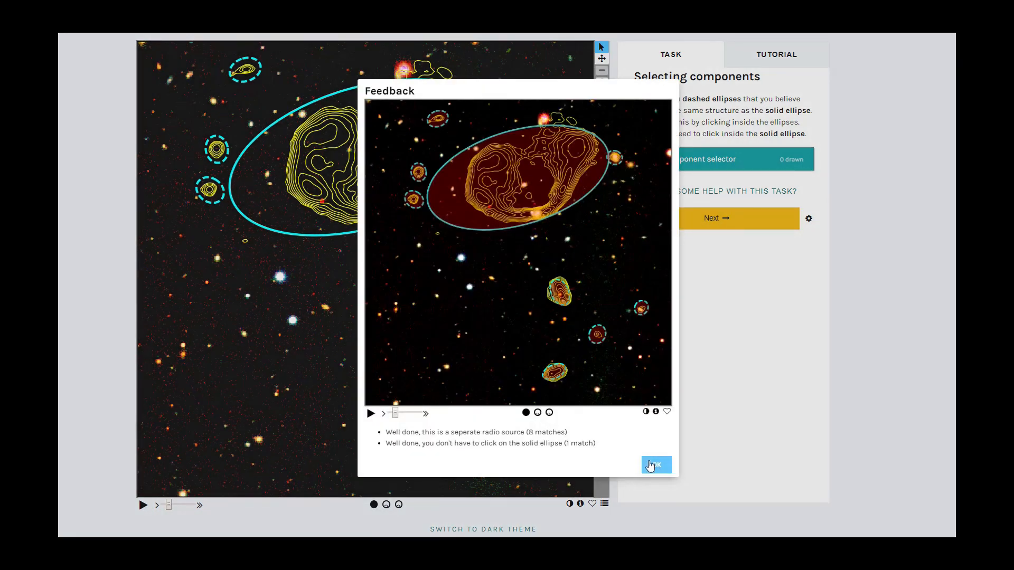
{"action": "left_click", "coordinate": [651, 465]}
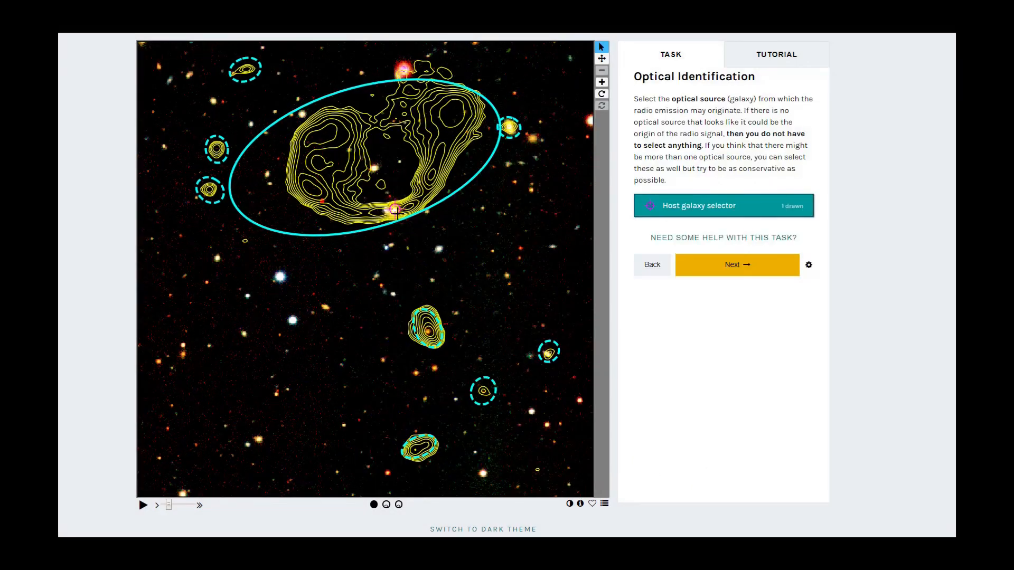
{"action": "left_click", "coordinate": [395, 209]}
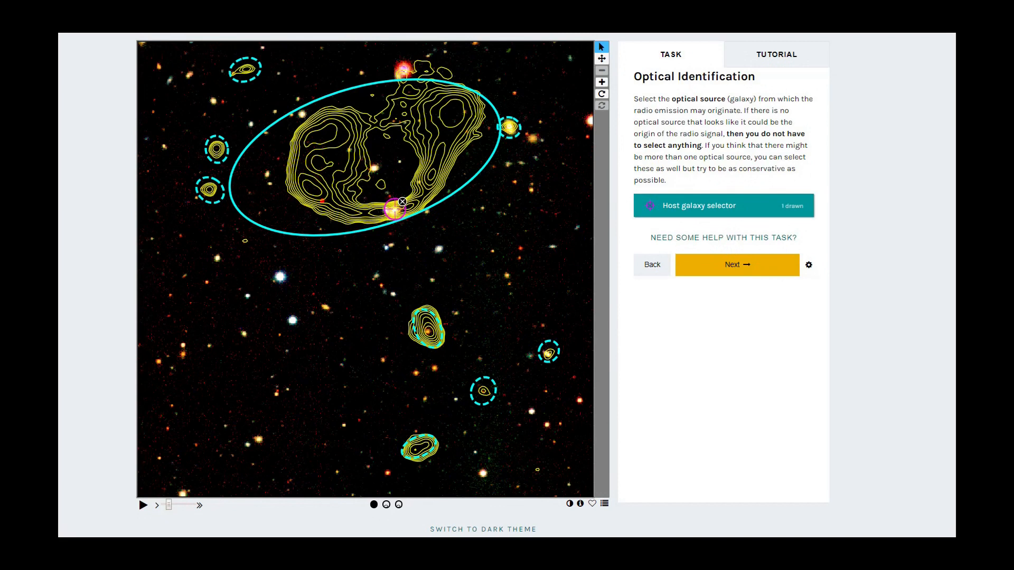
{"action": "left_click", "coordinate": [691, 277]}
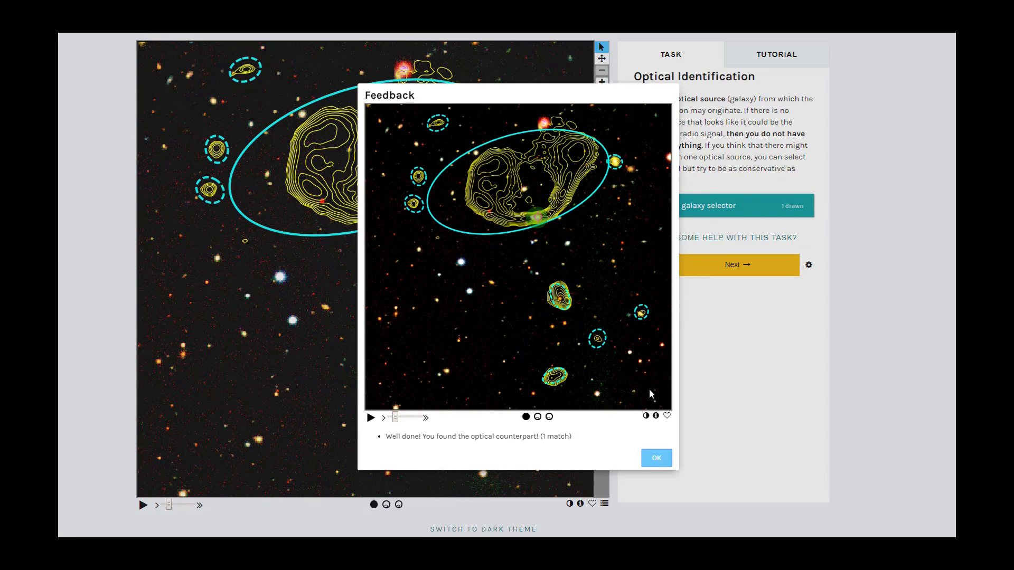
{"action": "left_click", "coordinate": [654, 458]}
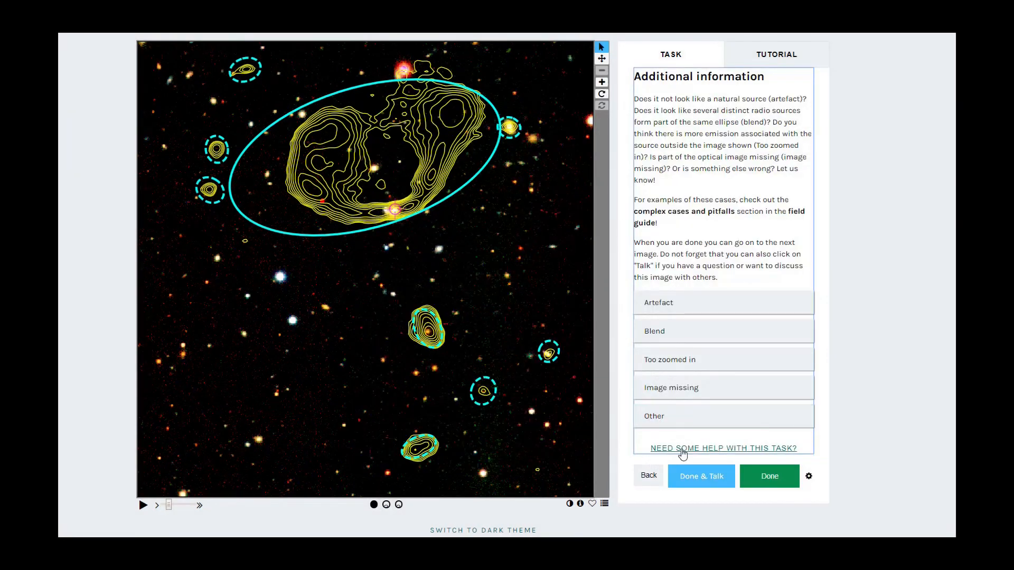
{"action": "left_click", "coordinate": [781, 479]}
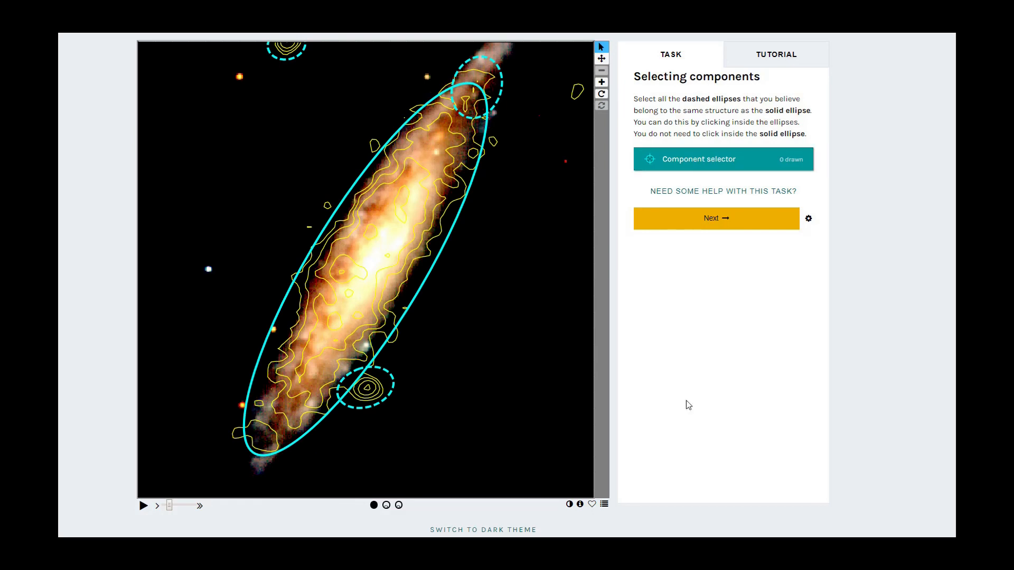
Select the two dashed ellipses overlapping the ends of the solid ellipse as components, leave the separate upper source unselected, and submit
{"action": "left_click", "coordinate": [368, 388]}
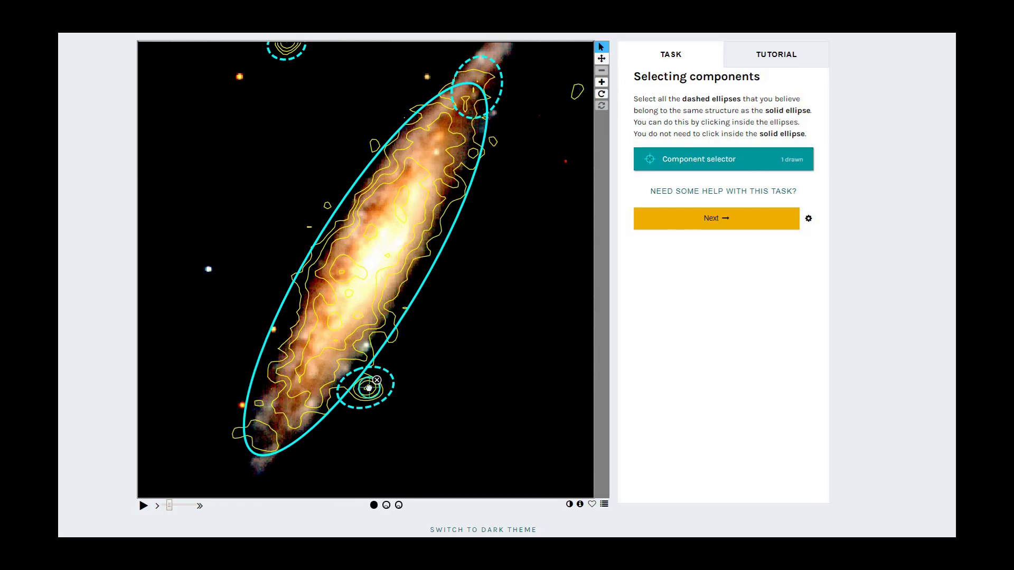
{"action": "left_click", "coordinate": [481, 74]}
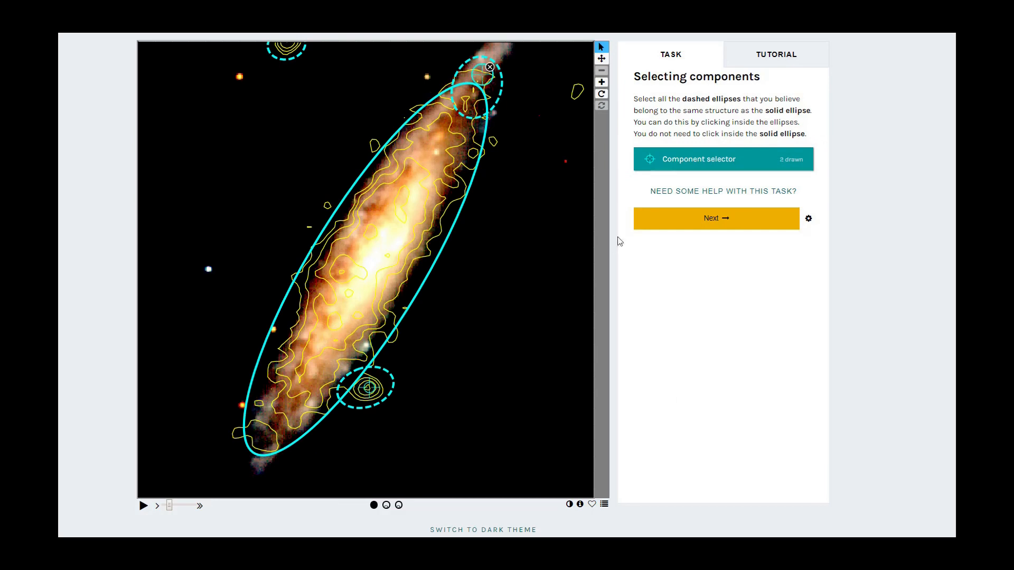
{"action": "left_click", "coordinate": [663, 225]}
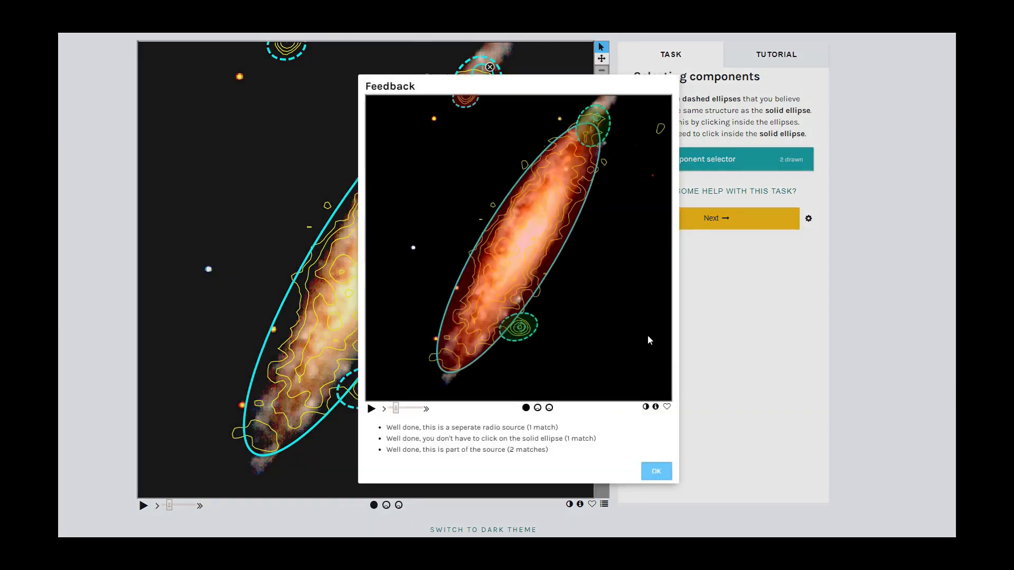
{"action": "left_click", "coordinate": [649, 471]}
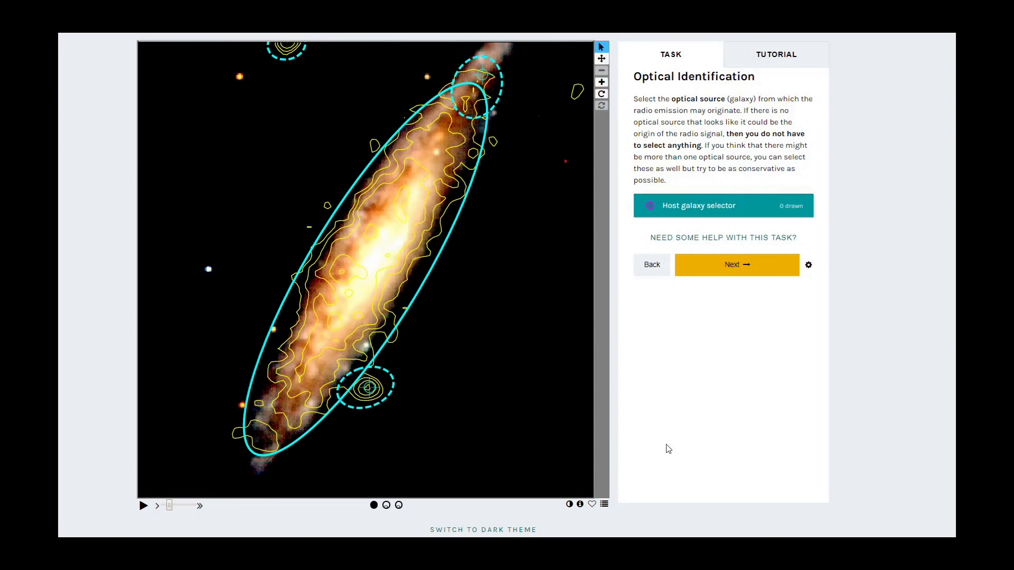
Mark the centre of the large edge-on galaxy as host and finish the classification without additional flags
{"action": "left_click", "coordinate": [381, 255]}
{"action": "left_click", "coordinate": [681, 266]}
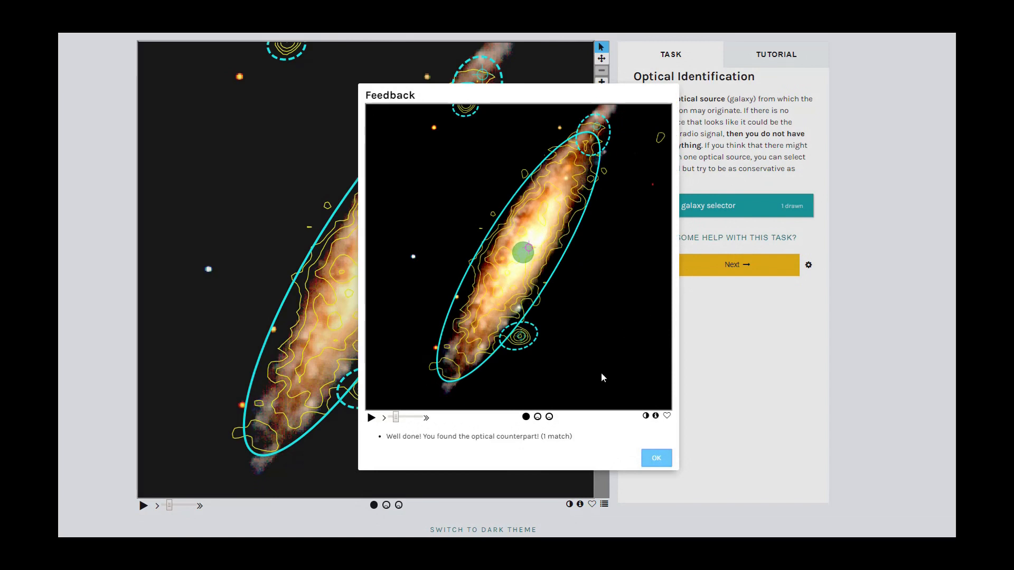
{"action": "left_click", "coordinate": [656, 459]}
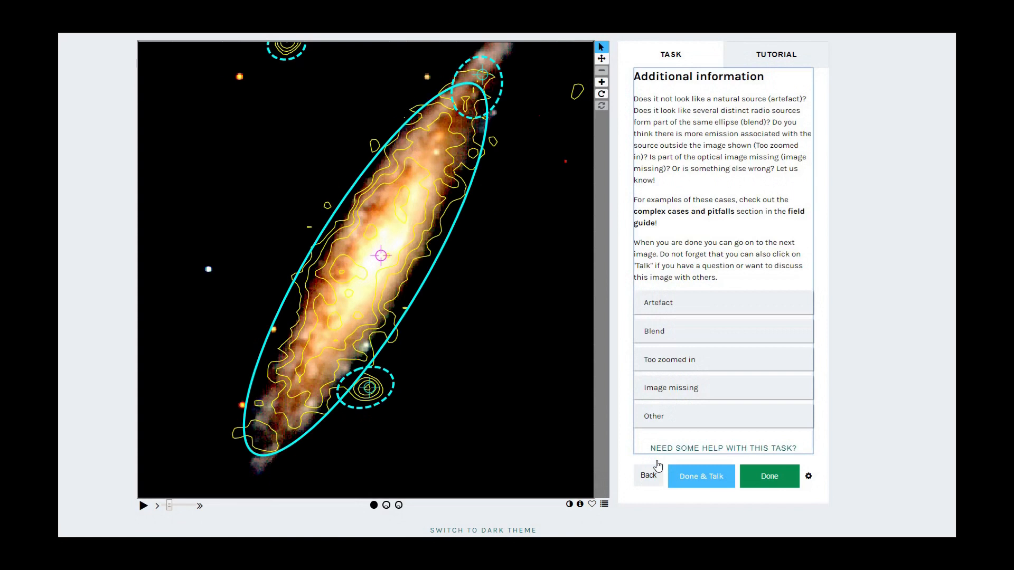
{"action": "left_click", "coordinate": [775, 477]}
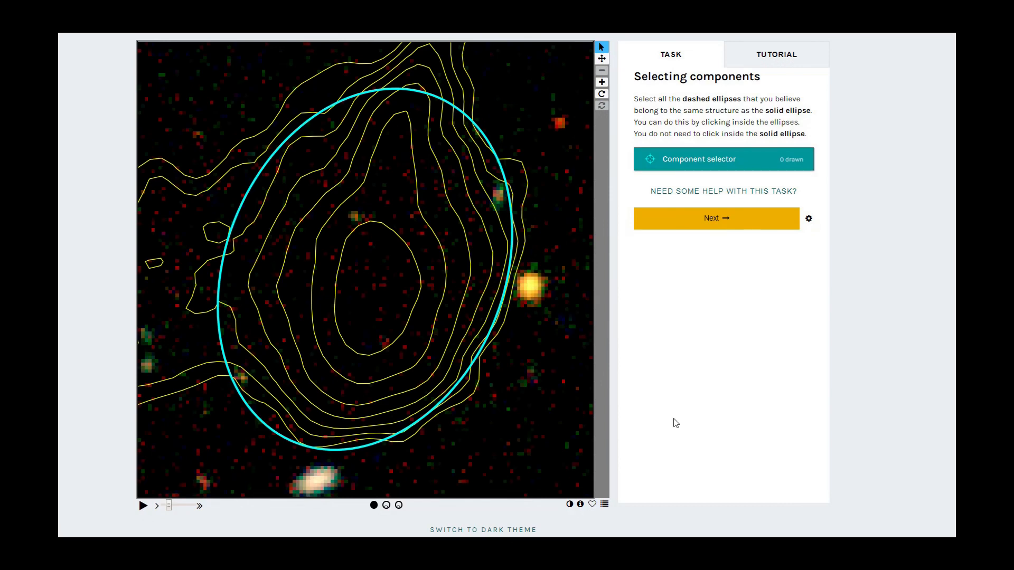
Classify the lone solid-ellipse source with no components, no host galaxy and no additional flags
{"action": "left_click", "coordinate": [683, 229]}
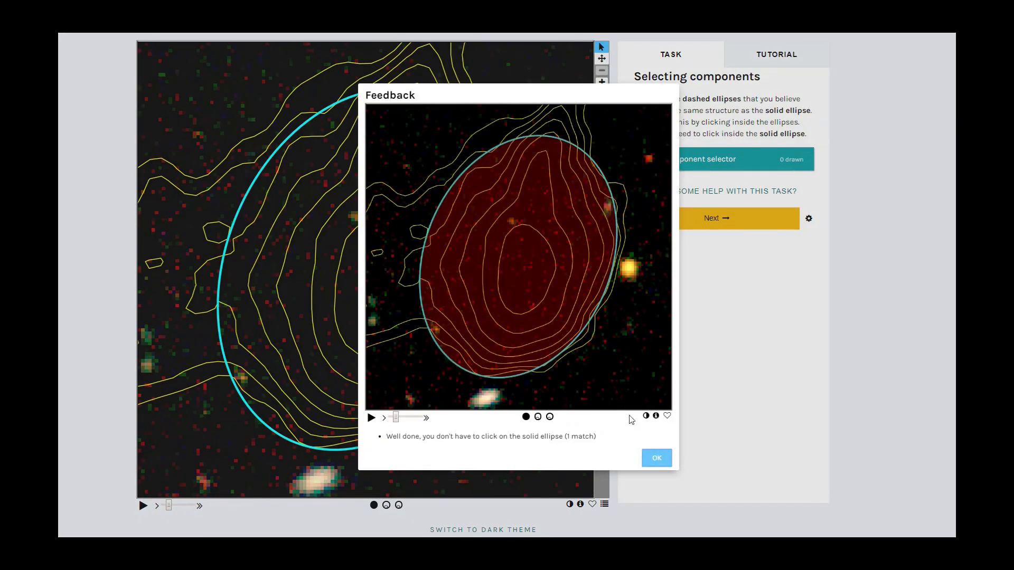
{"action": "left_click", "coordinate": [656, 459]}
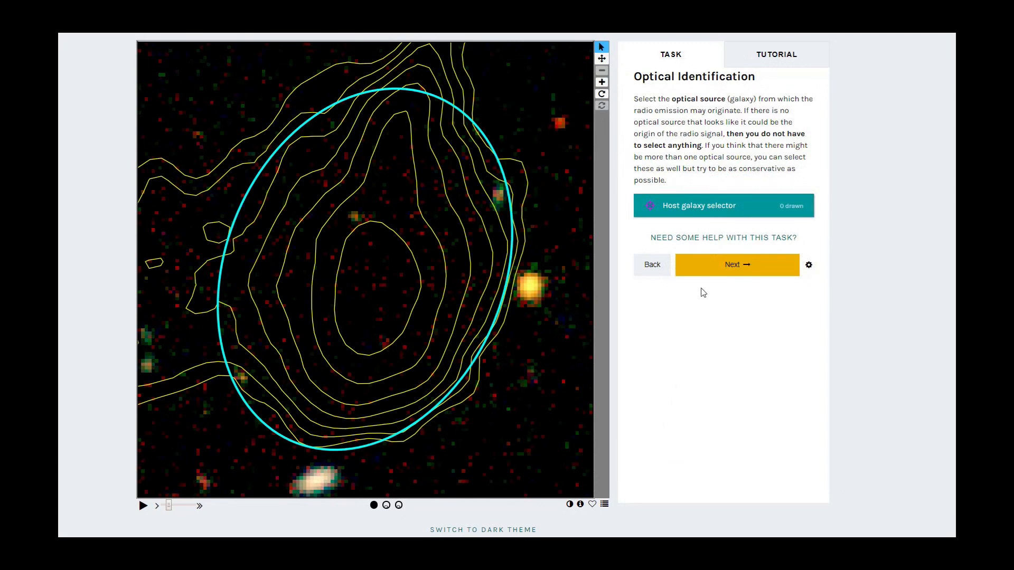
{"action": "left_click", "coordinate": [713, 274]}
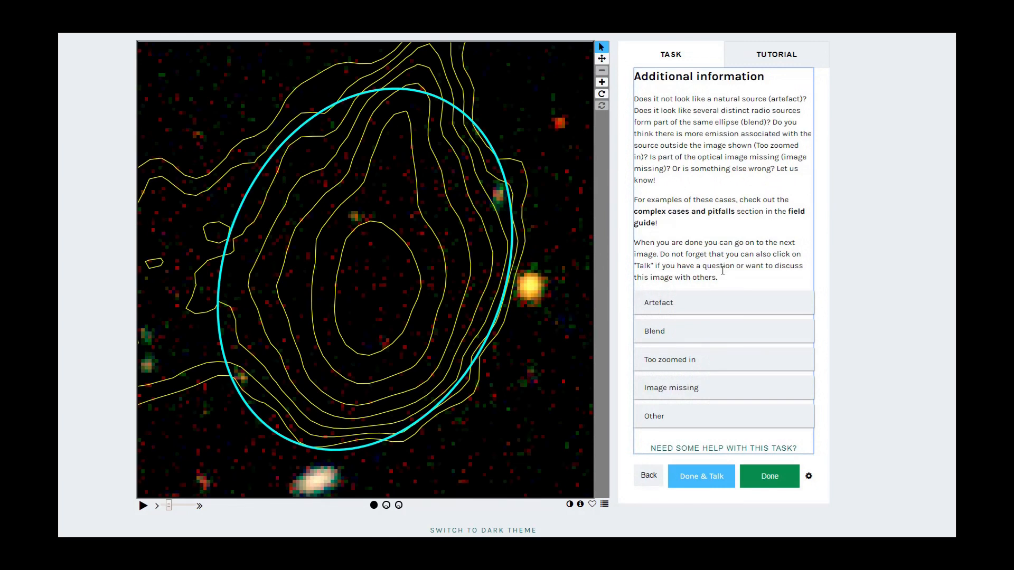
{"action": "left_click", "coordinate": [768, 478]}
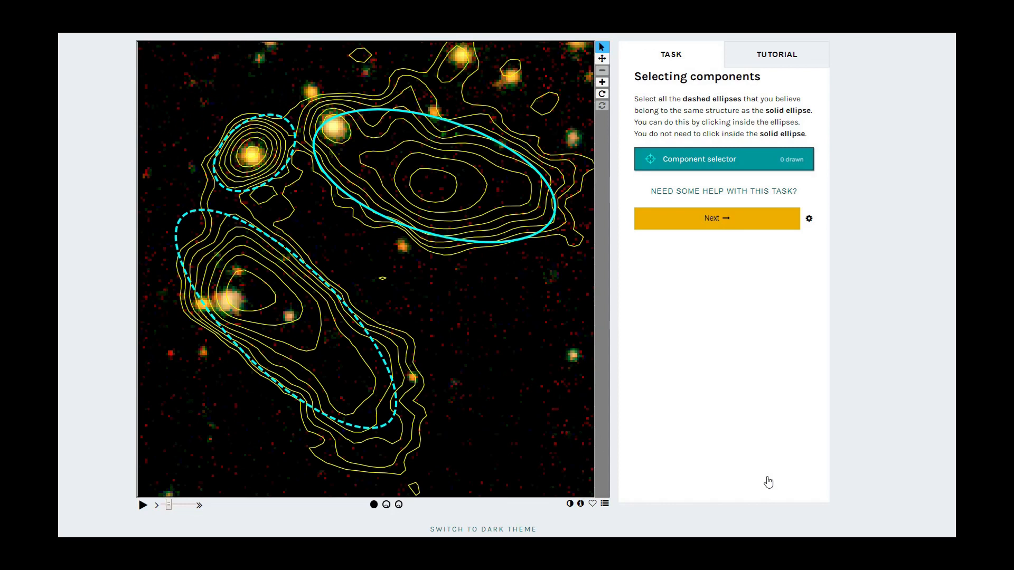
Classify the source with no dashed components, the bright galaxy at the solid ellipse's upper-left end as host, and no additional flags
{"action": "left_click", "coordinate": [701, 229]}
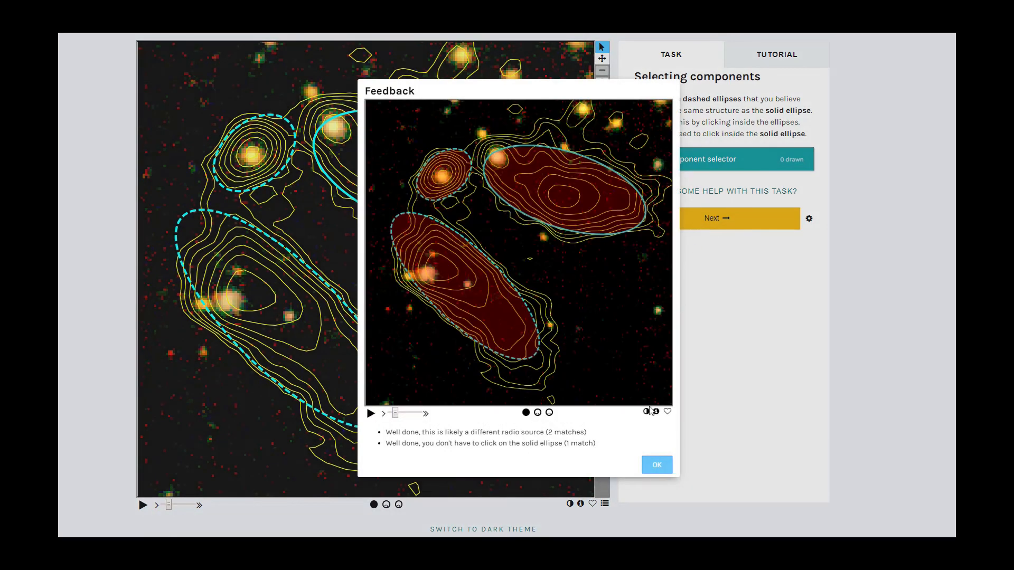
{"action": "left_click", "coordinate": [649, 466]}
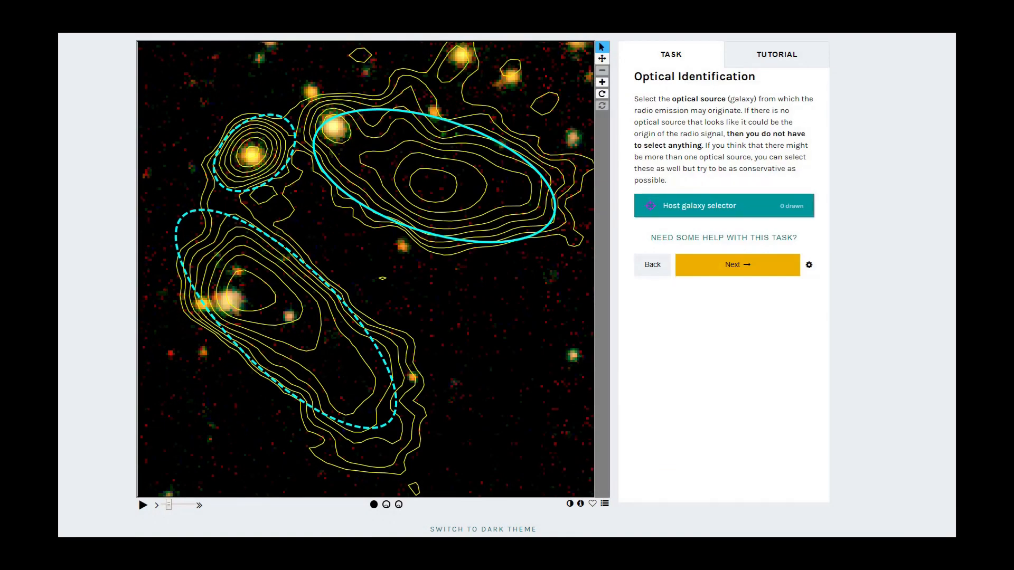
{"action": "left_click", "coordinate": [336, 127]}
{"action": "left_click", "coordinate": [705, 279]}
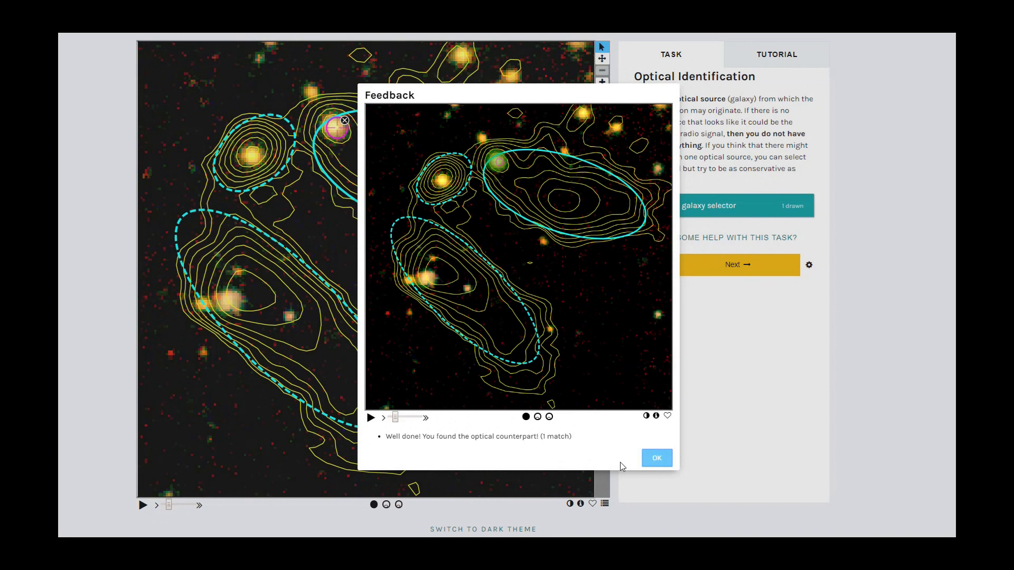
{"action": "left_click", "coordinate": [656, 462]}
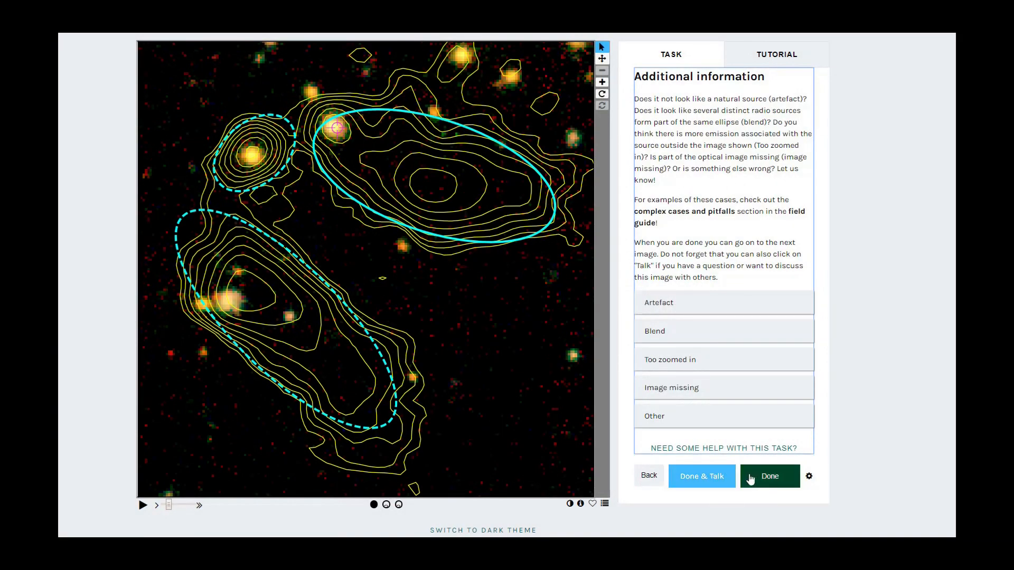
{"action": "left_click", "coordinate": [775, 480]}
{"action": "left_click", "coordinate": [774, 480]}
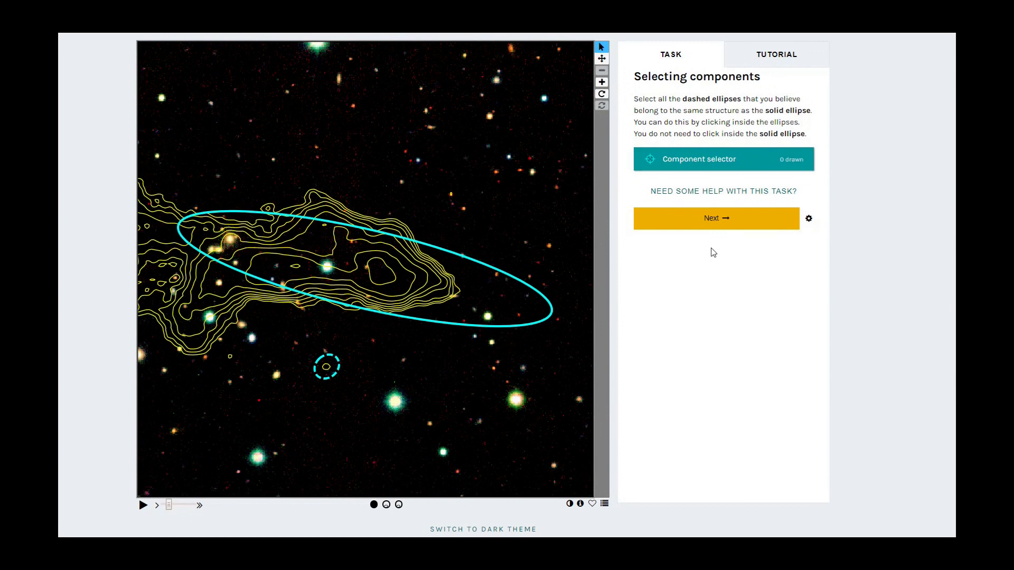
Classify the source extending beyond the image with no components or host galaxy, and flag it as Too zoomed in
{"action": "left_click", "coordinate": [711, 224]}
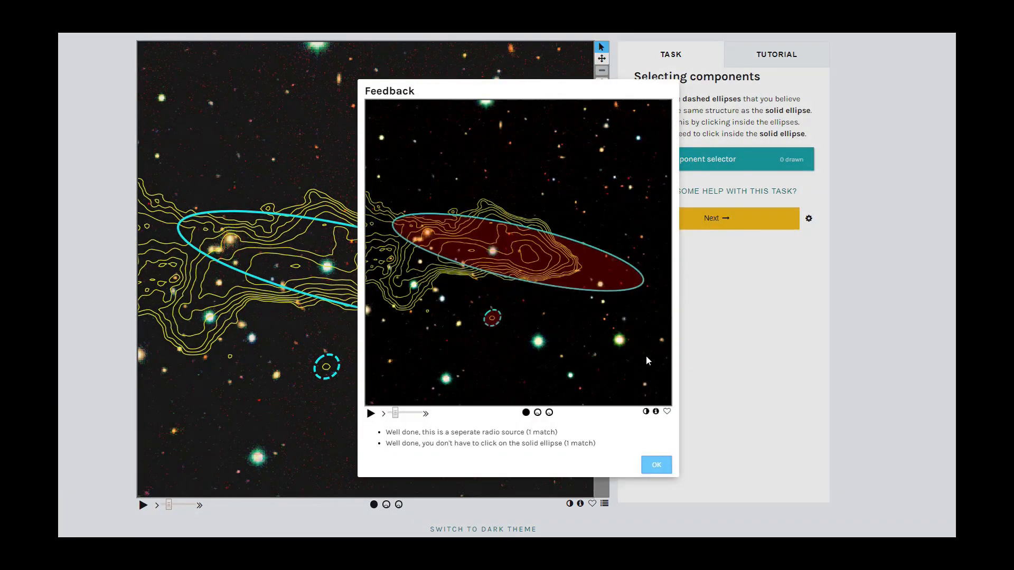
{"action": "left_click", "coordinate": [657, 466]}
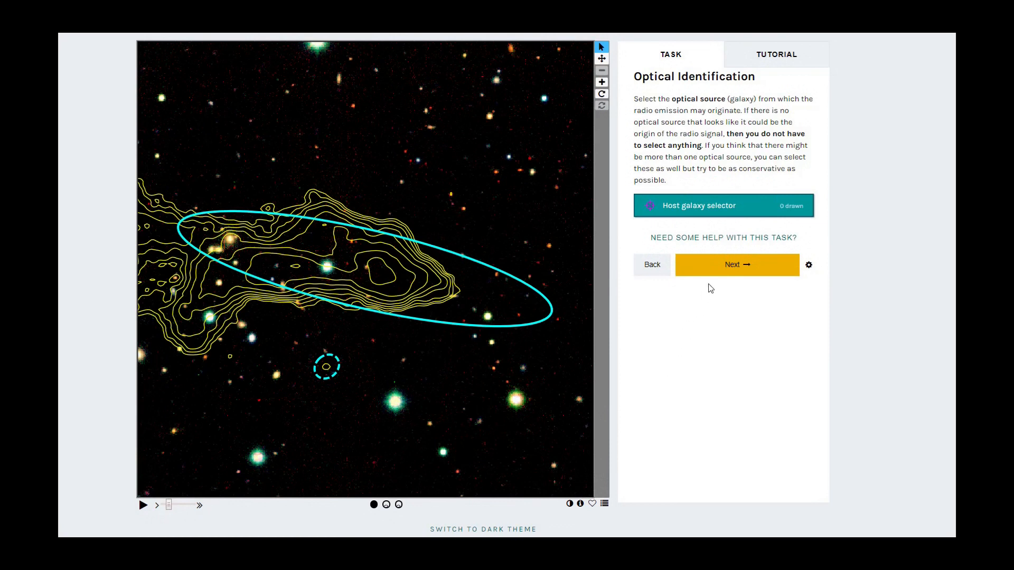
{"action": "left_click", "coordinate": [718, 274]}
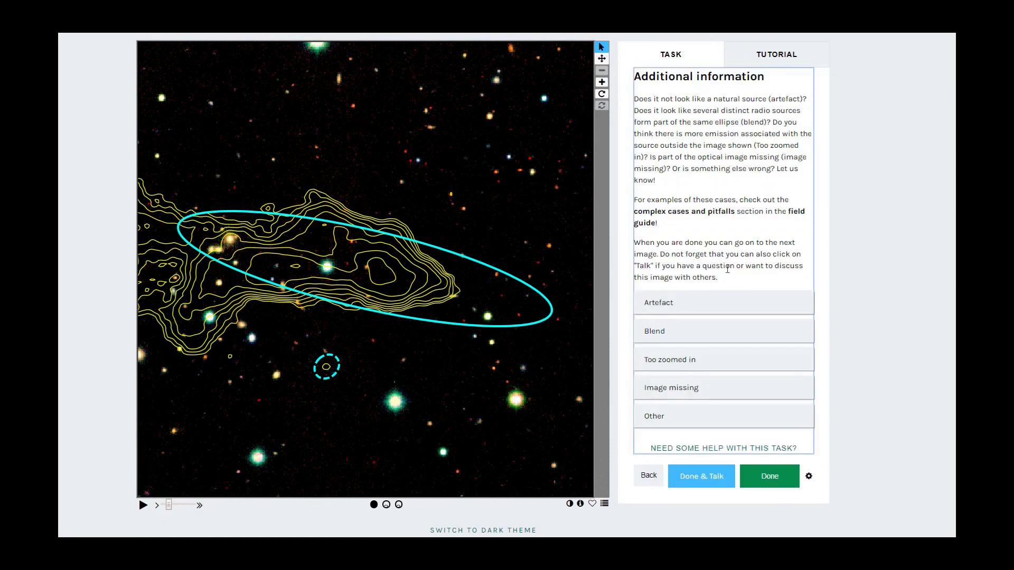
{"action": "left_click", "coordinate": [734, 303]}
{"action": "left_click", "coordinate": [718, 366]}
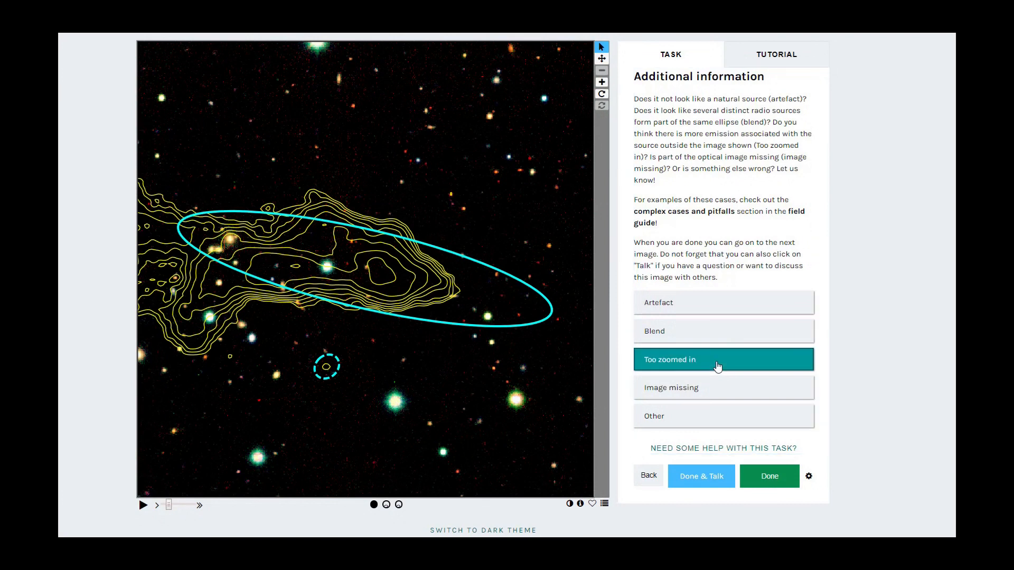
{"action": "left_click", "coordinate": [762, 480]}
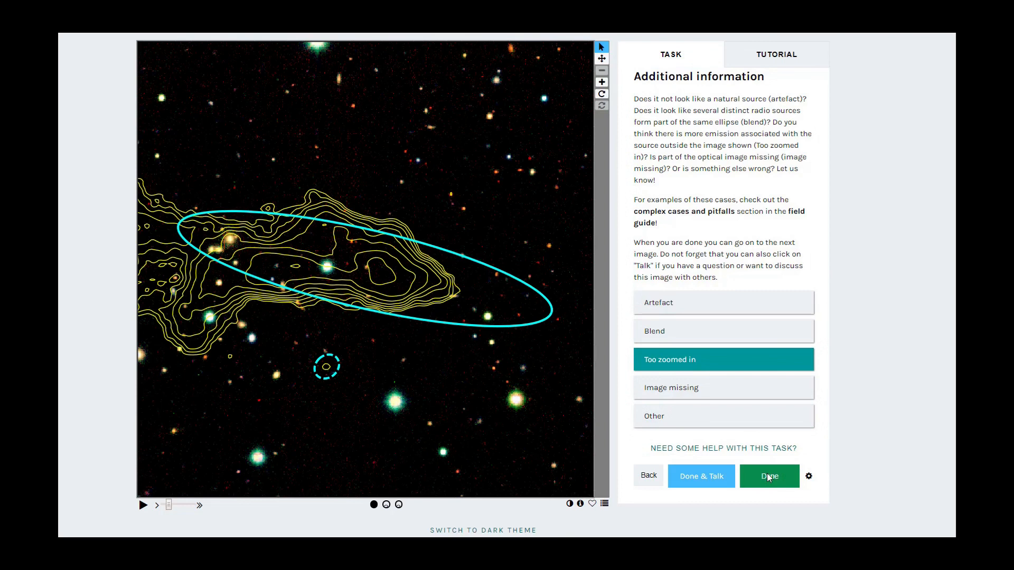
{"action": "left_click", "coordinate": [766, 475]}
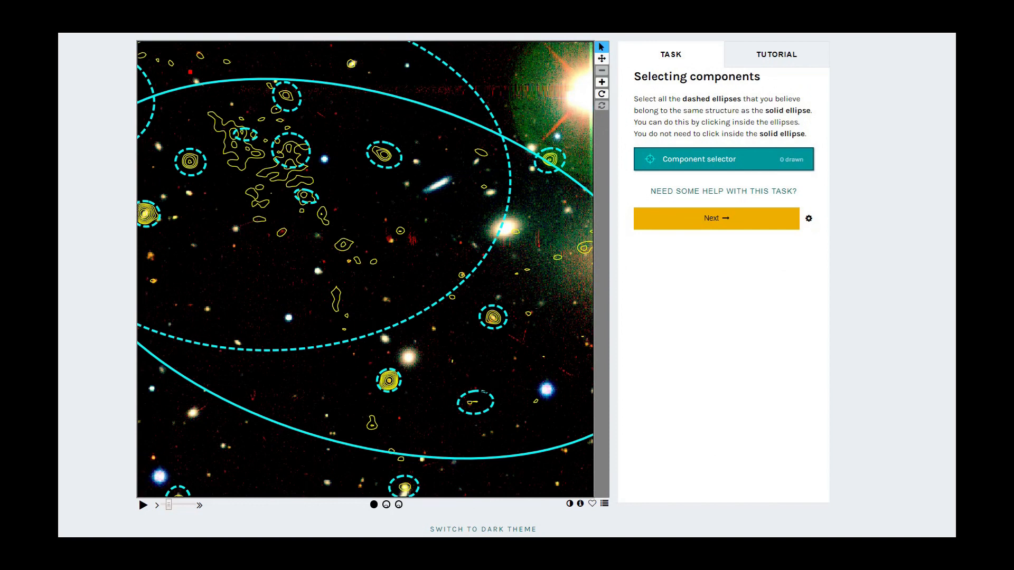
Select five dashed components: the faint lower-right ellipse, the three within the irregular upper-left contours, and the one directly above them
{"action": "left_click", "coordinate": [468, 404]}
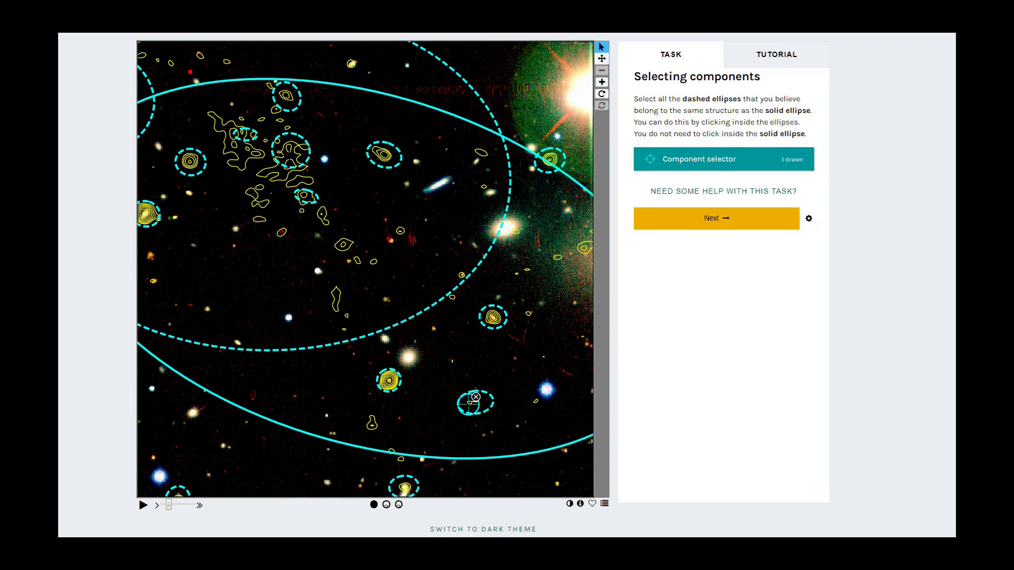
{"action": "left_click", "coordinate": [290, 154]}
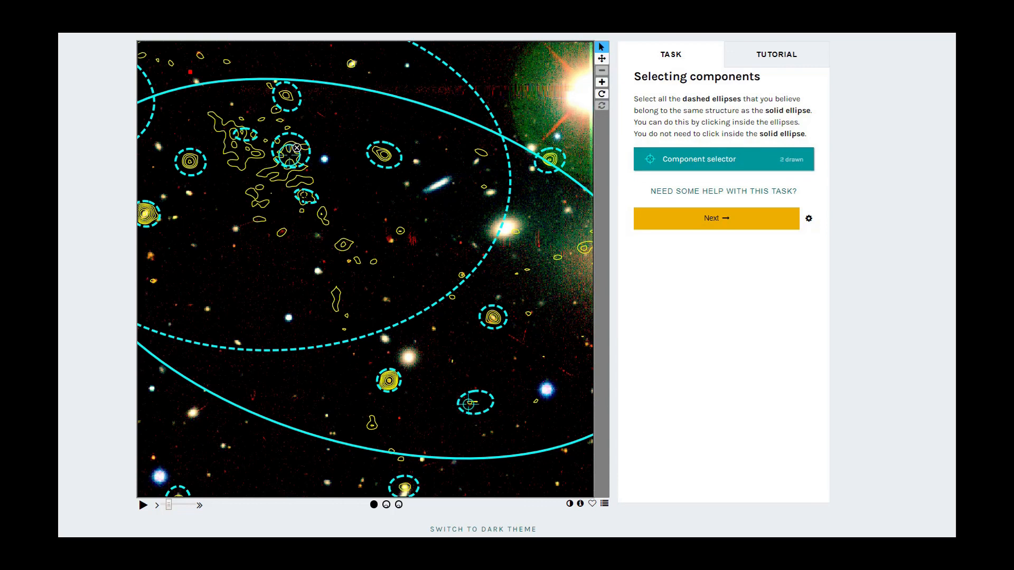
{"action": "left_click", "coordinate": [304, 196]}
{"action": "left_click", "coordinate": [243, 136]}
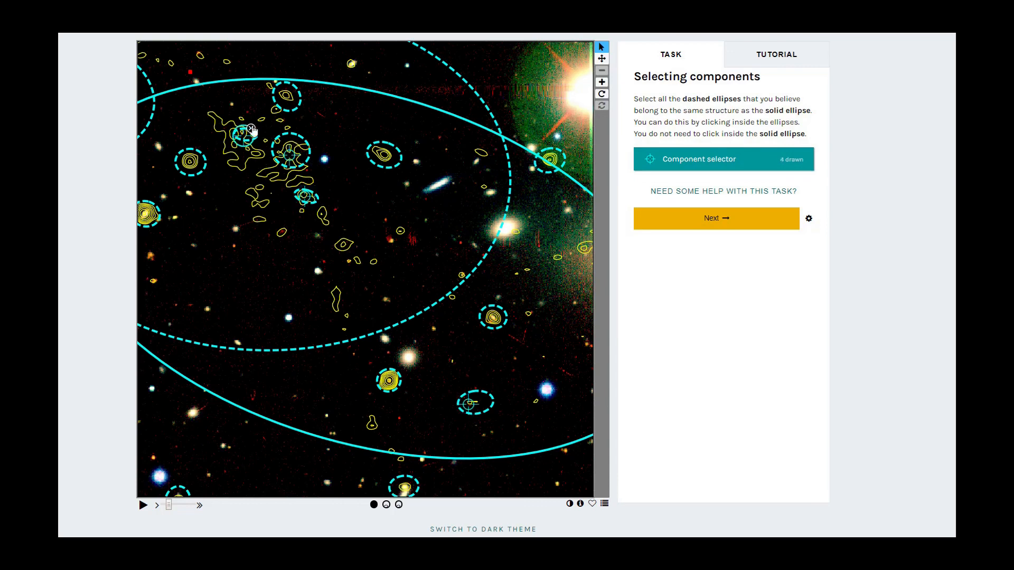
{"action": "left_click", "coordinate": [287, 96]}
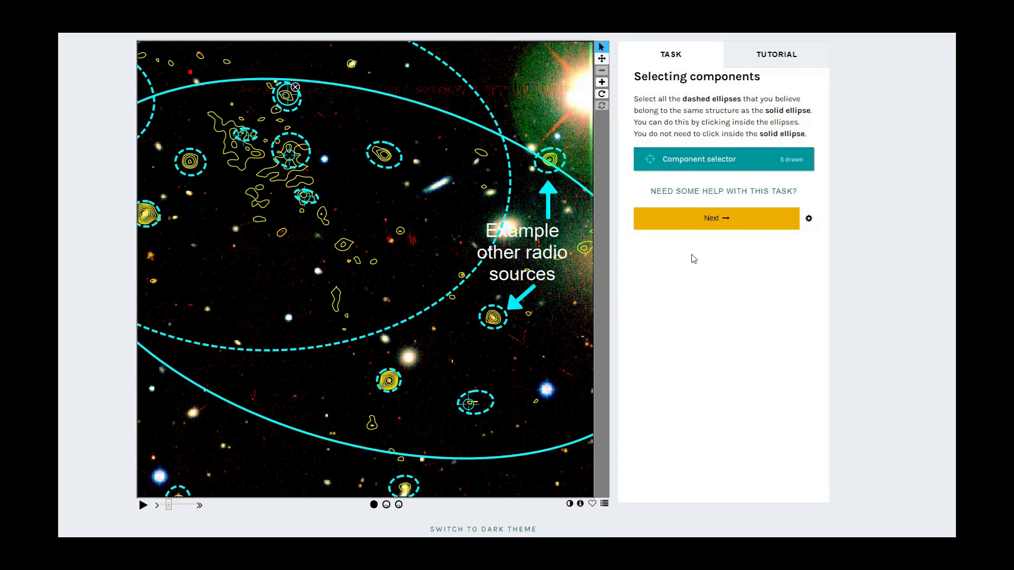
{"action": "left_click", "coordinate": [710, 231]}
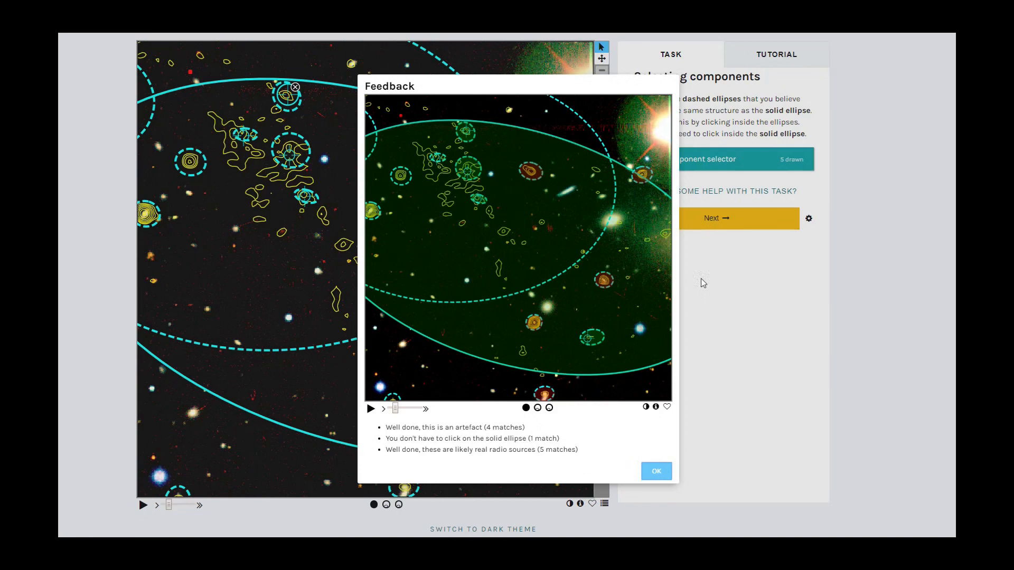
{"action": "left_click", "coordinate": [655, 471]}
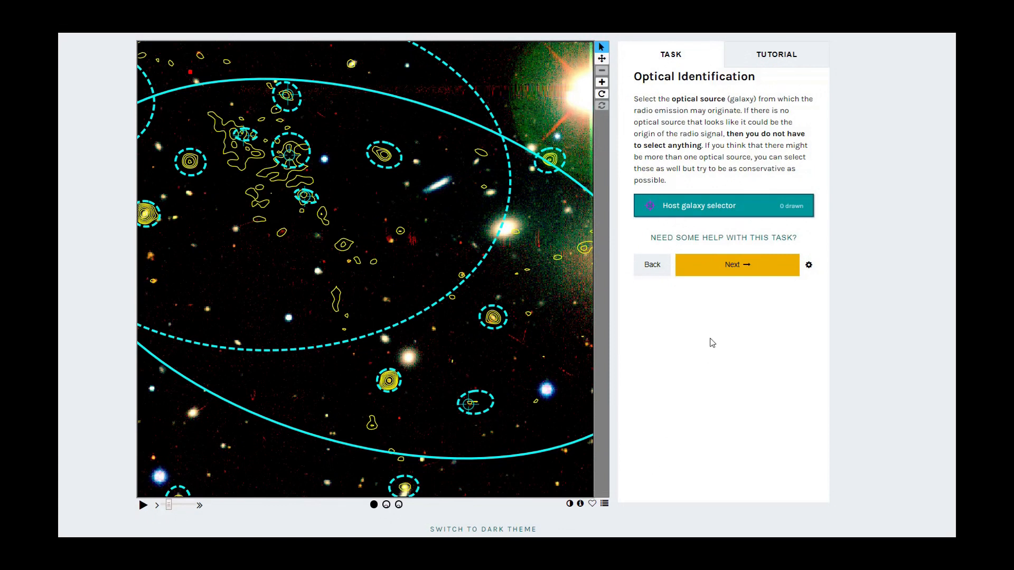
Leave this source without a host galaxy, flag it as Artefact, and finish the classification
{"action": "left_click", "coordinate": [713, 275]}
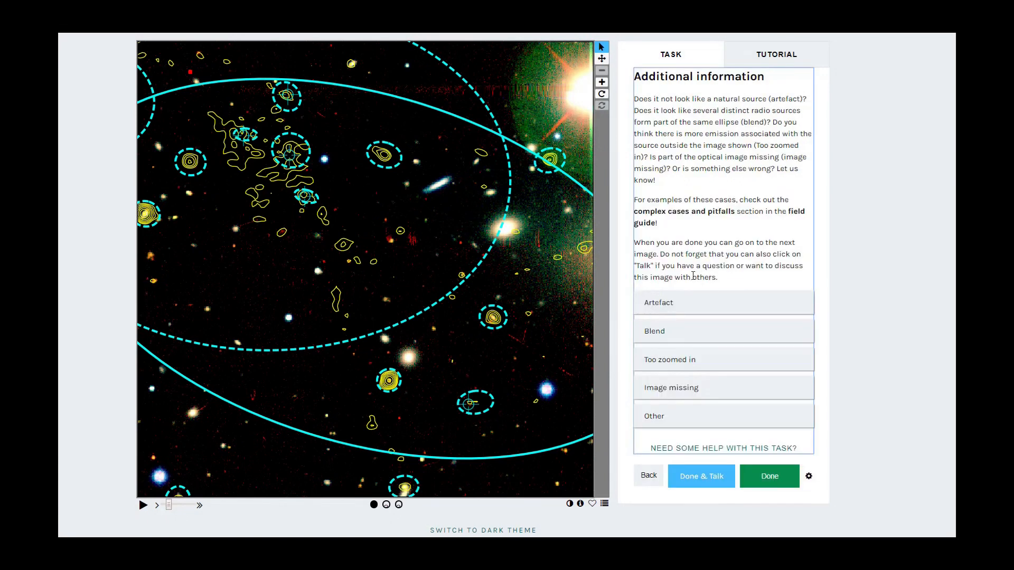
{"action": "left_click", "coordinate": [687, 305]}
{"action": "left_click", "coordinate": [687, 306]}
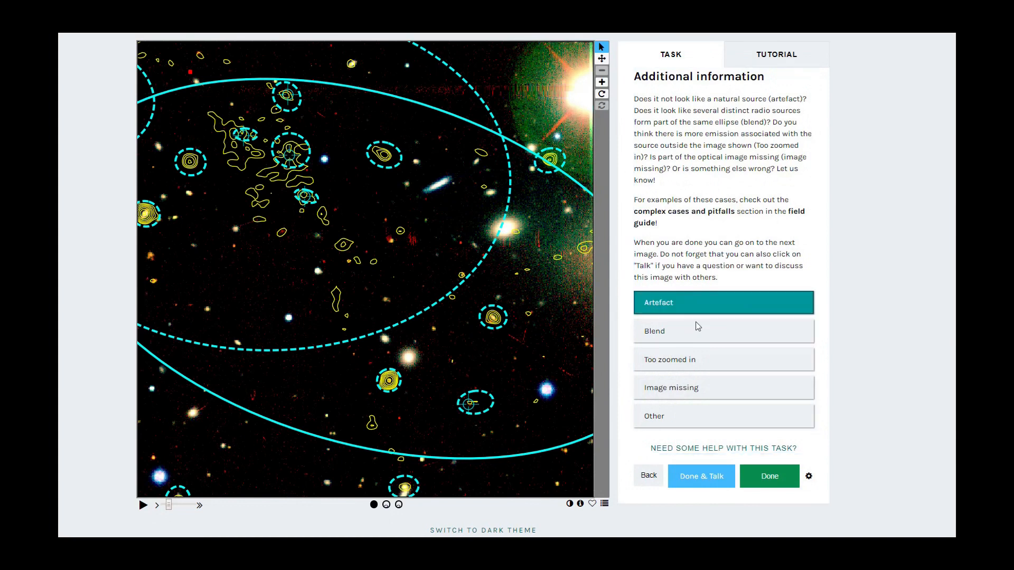
{"action": "left_click", "coordinate": [759, 478]}
{"action": "left_click", "coordinate": [759, 477]}
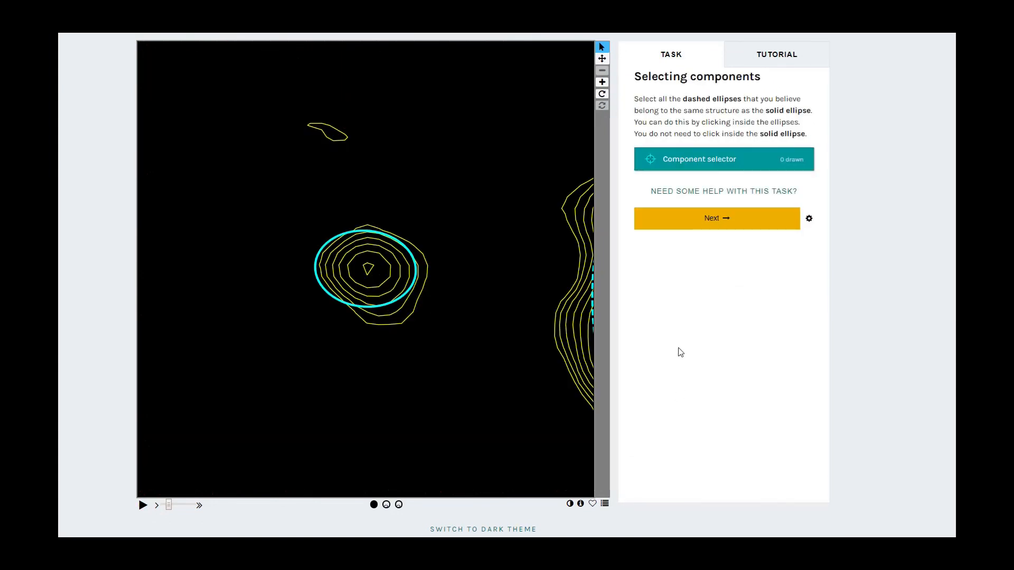
Classify the source on the black optical background with no components or host galaxy, and flag it as Image missing
{"action": "left_click", "coordinate": [694, 225]}
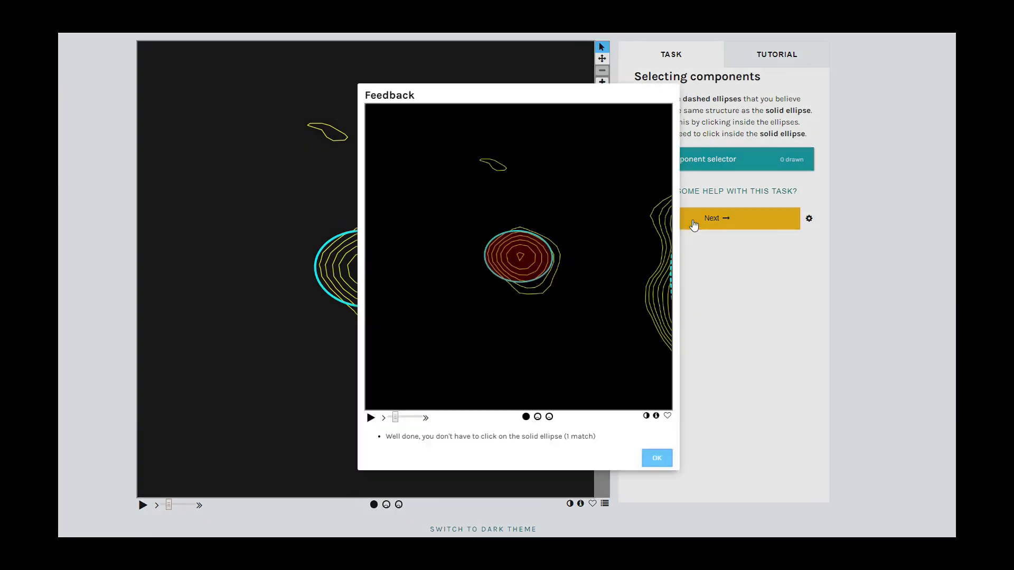
{"action": "left_click", "coordinate": [655, 458]}
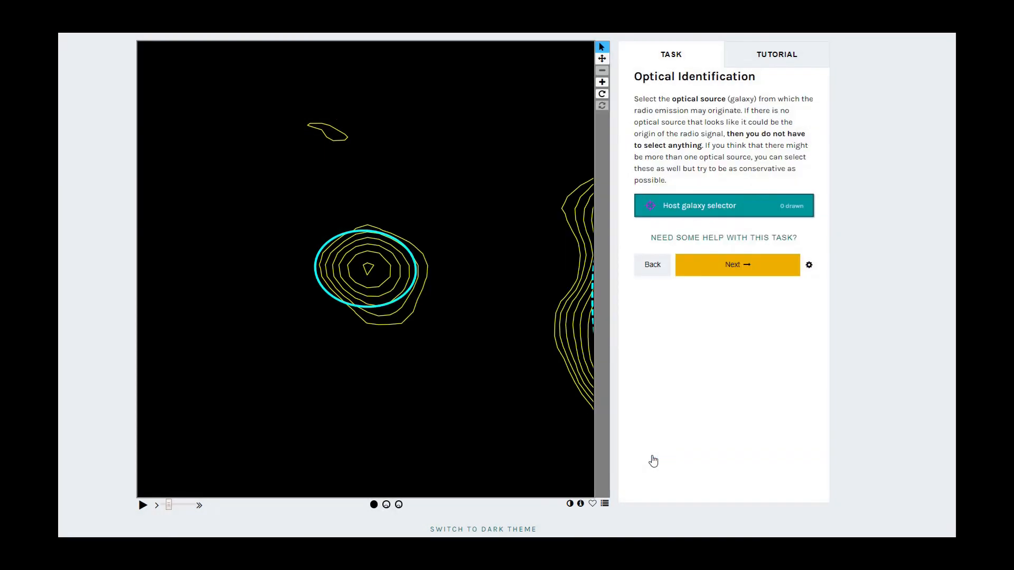
{"action": "left_click", "coordinate": [694, 264]}
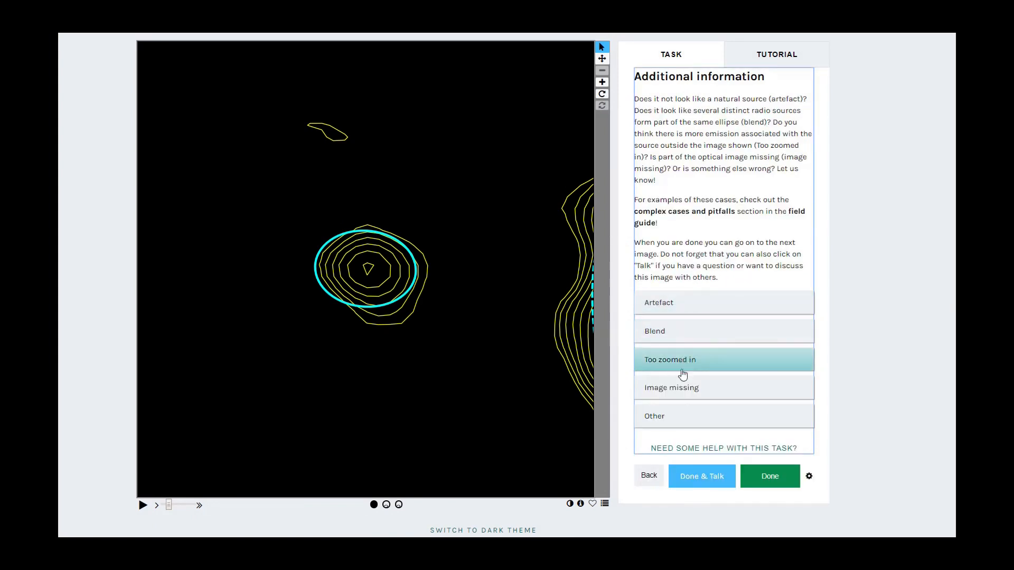
{"action": "left_click", "coordinate": [681, 388]}
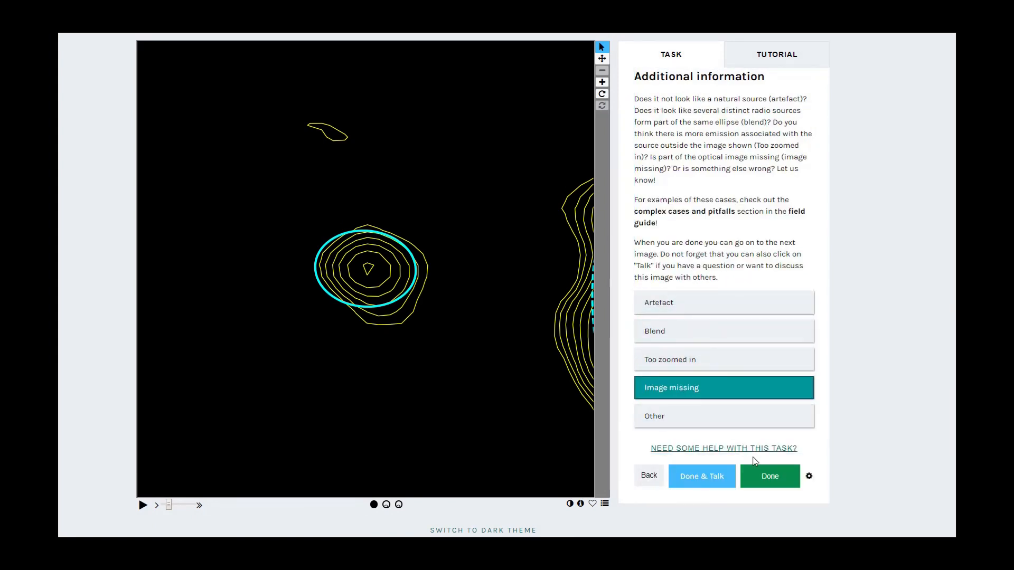